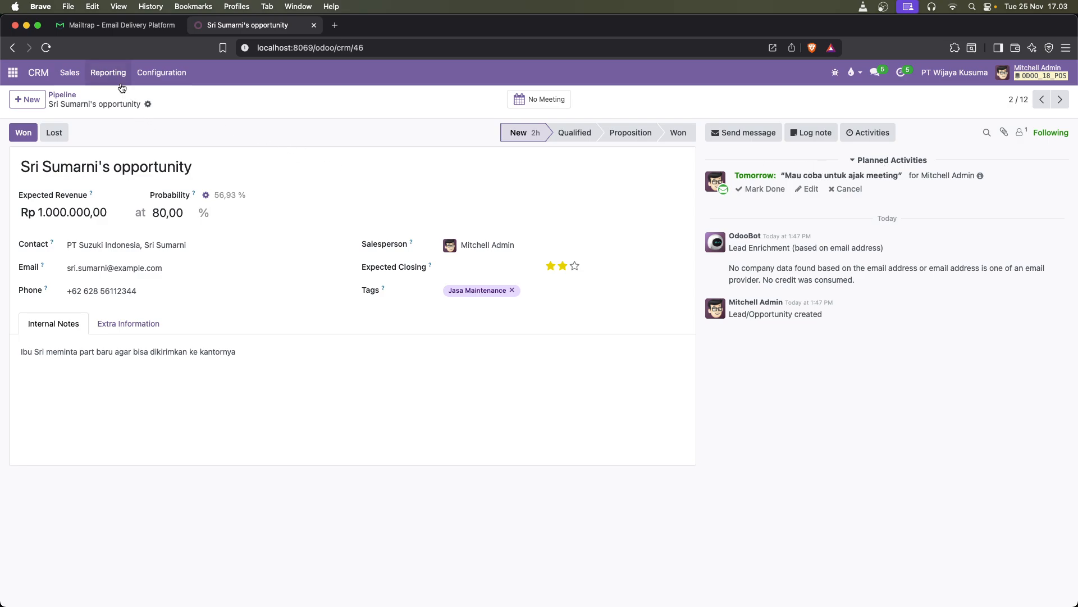
Step: From the My Activities list, start an email for the Rp 1.000.000,00 opportunity and add its PT Suzuki Indonesia contact as recipient
left_click(79, 81)
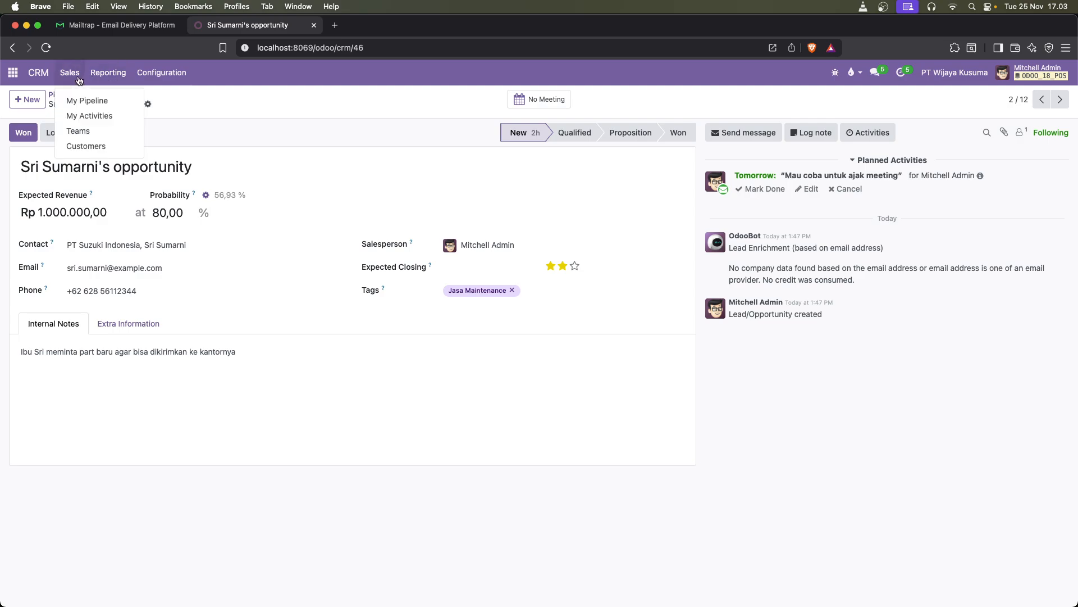
left_click(85, 117)
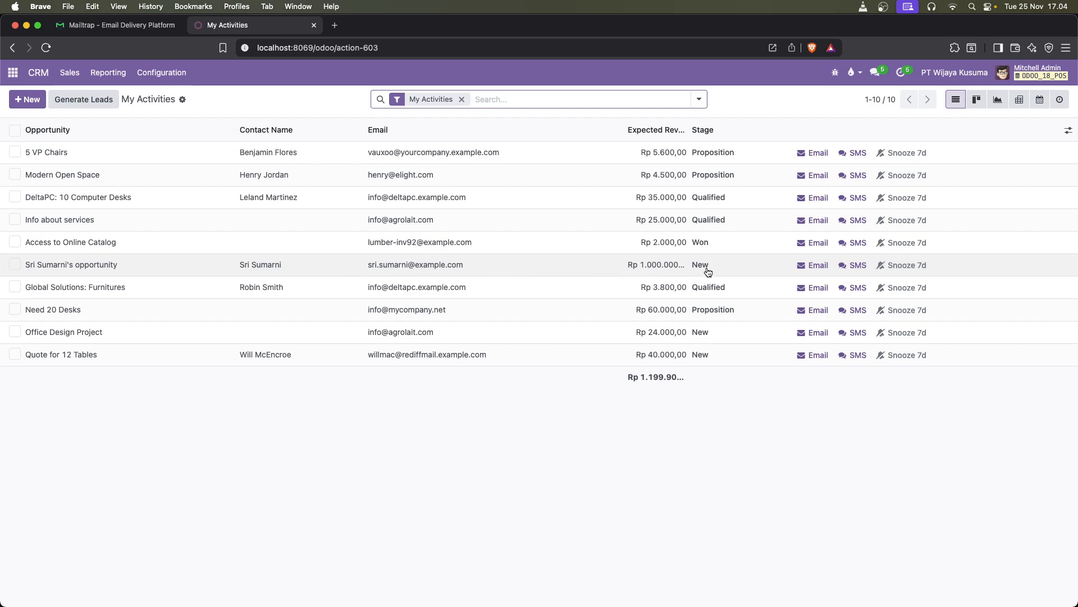
left_click(817, 267)
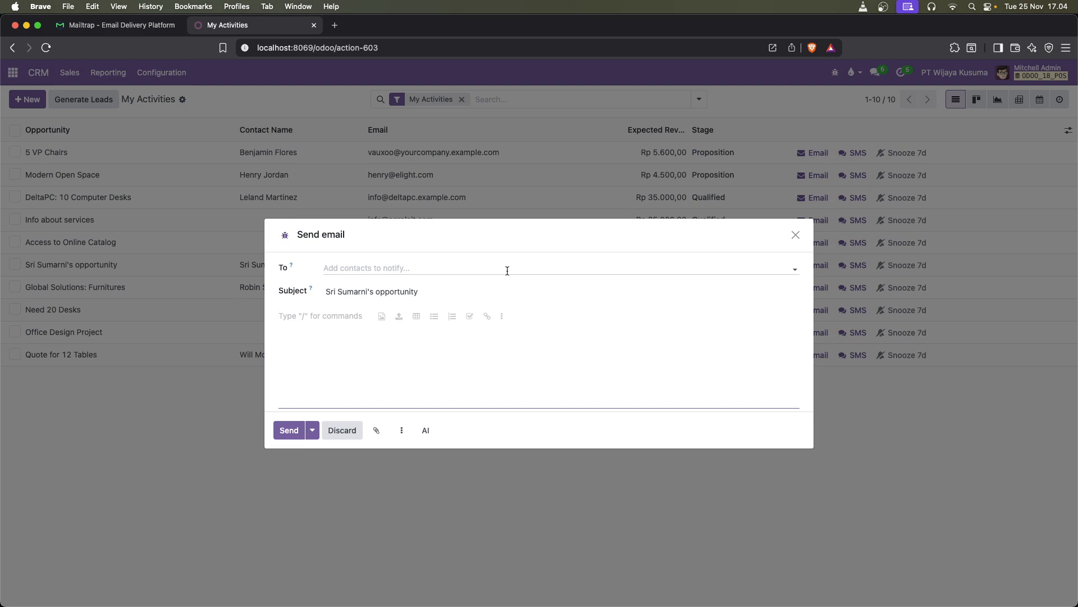
left_click(796, 236)
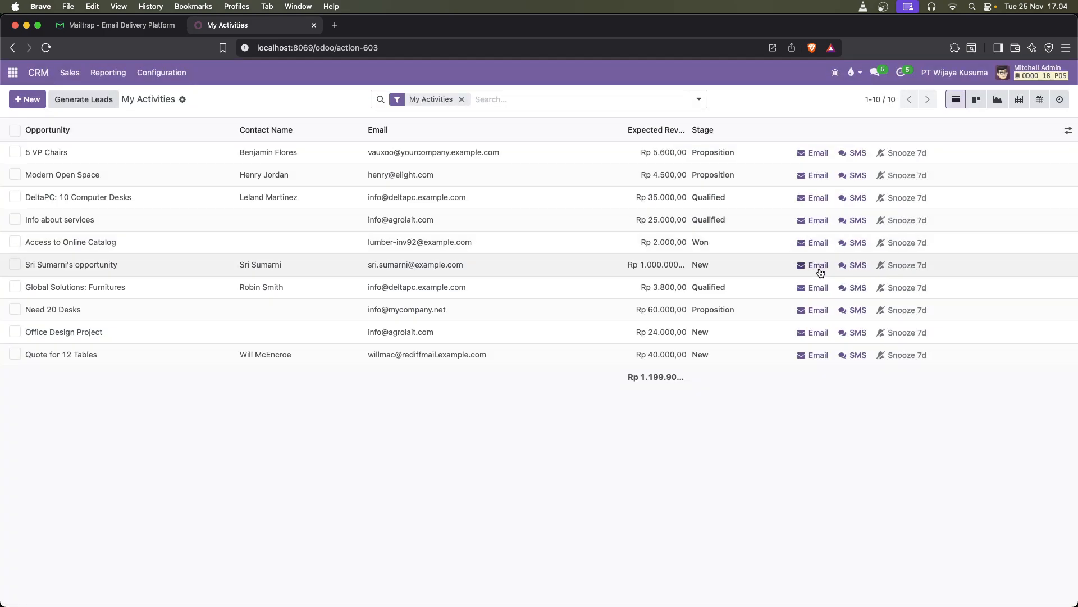
left_click(818, 266)
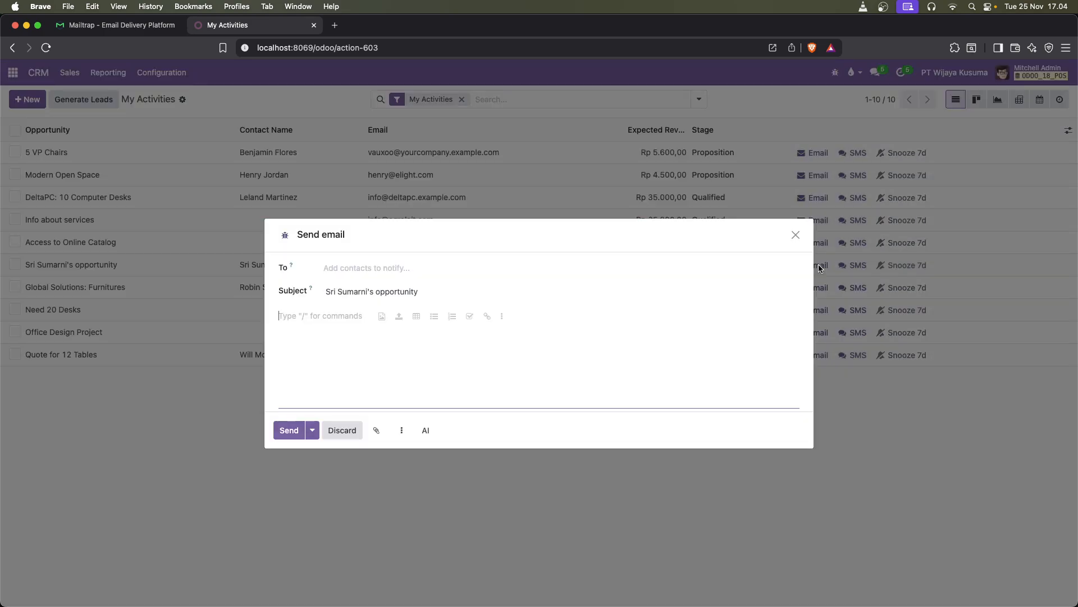
left_click(347, 268)
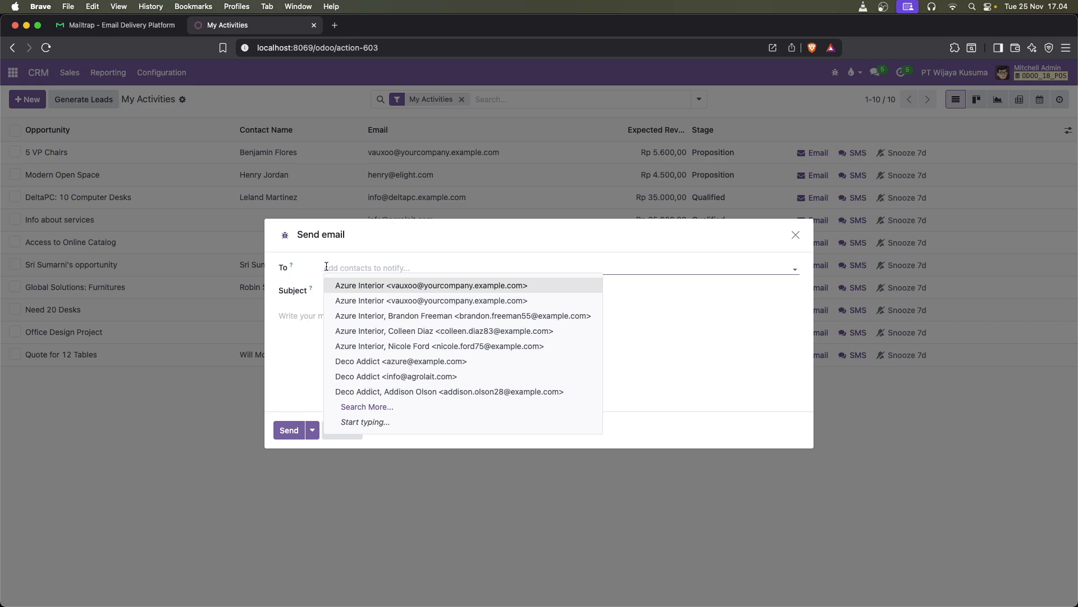
type("Sri")
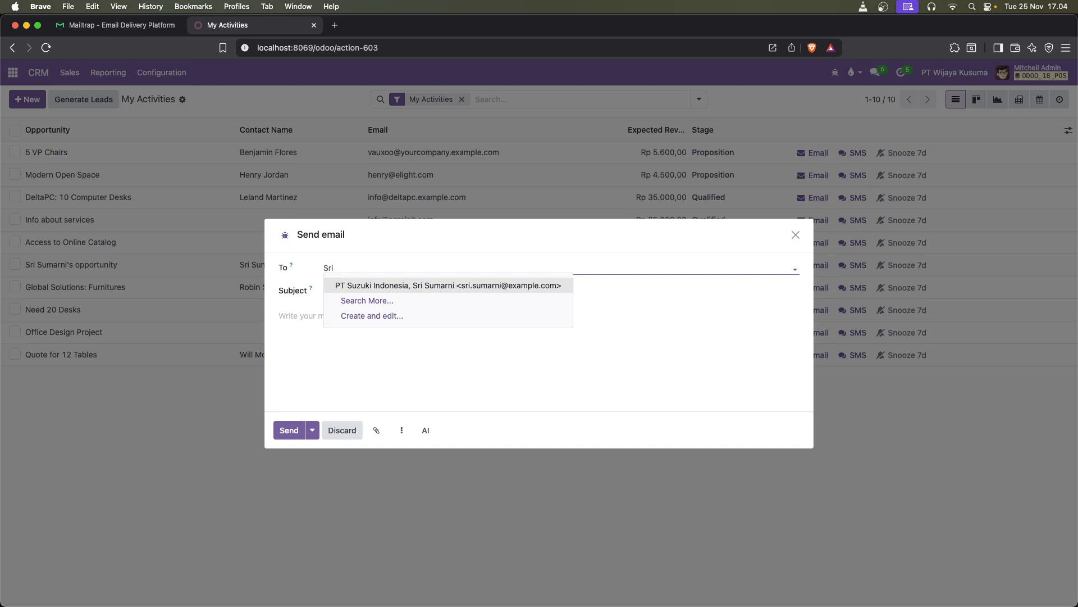
left_click(385, 286)
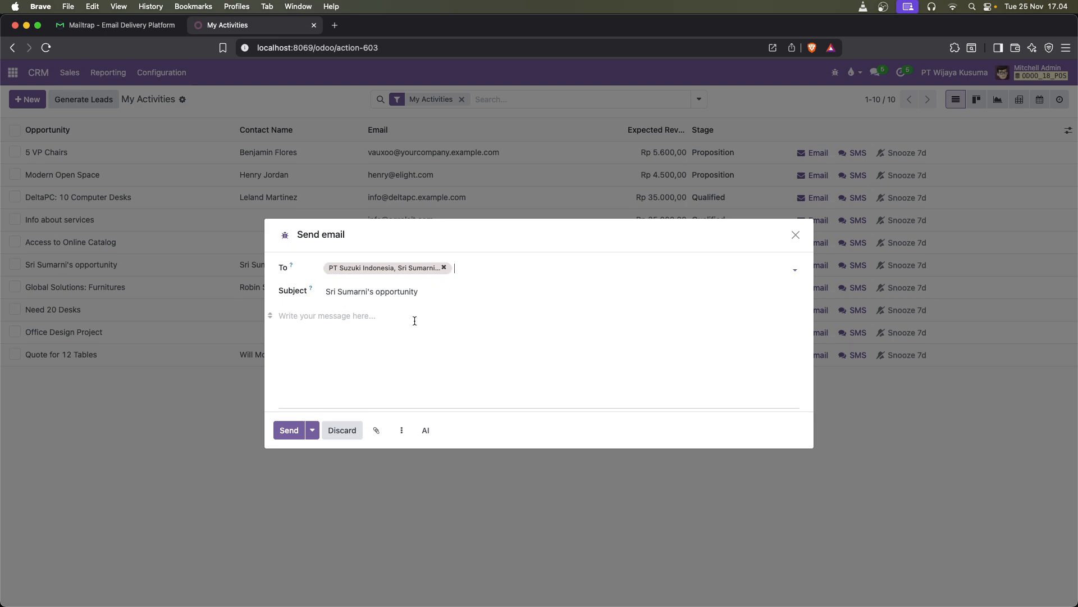
Step: Set both the email's subject and message body to "Invitation to meeting" and send it
left_click(421, 292)
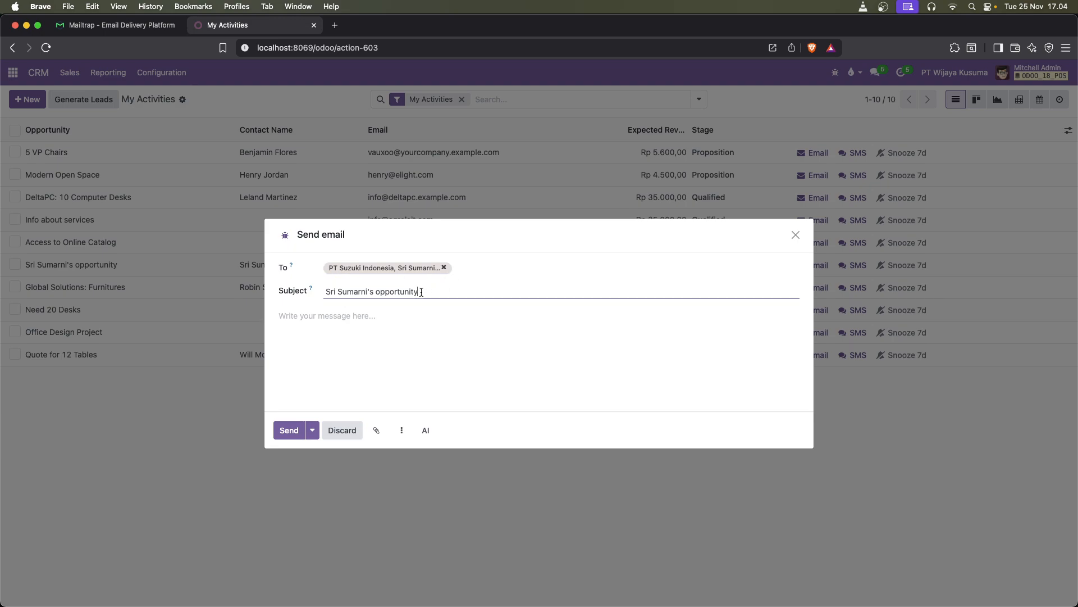
triple_click(321, 295)
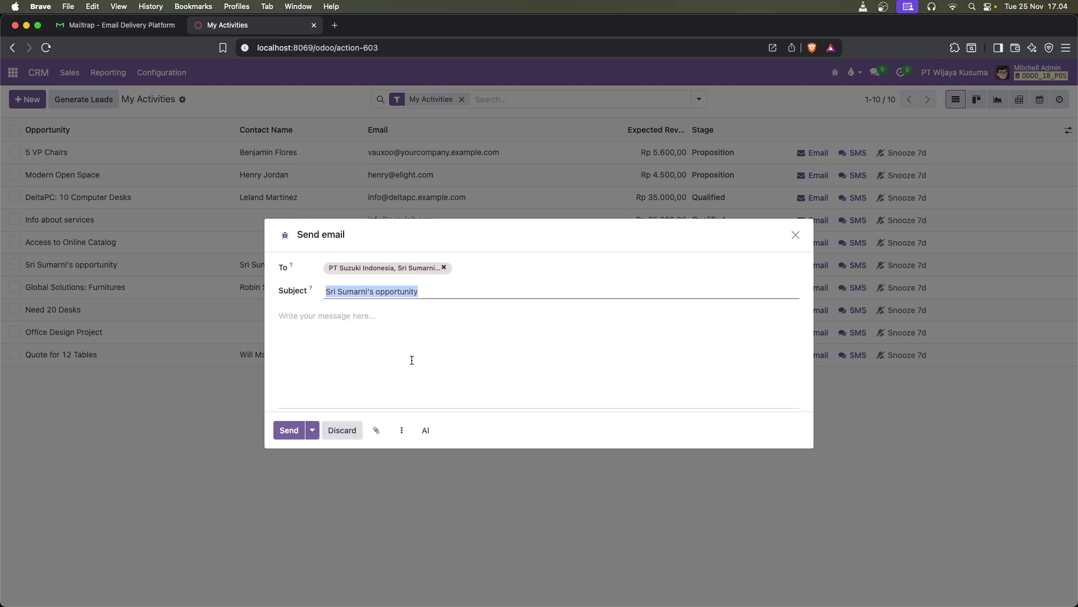
type("Invi")
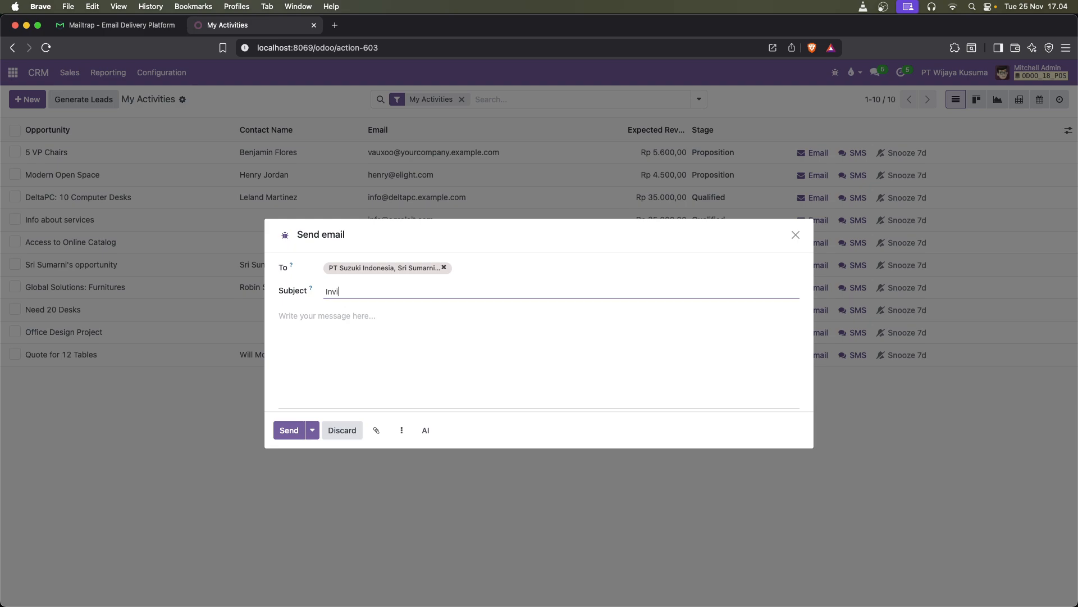
type("tation to meeting")
key("super+a")
key("super+c")
left_click(410, 376)
key("super+v")
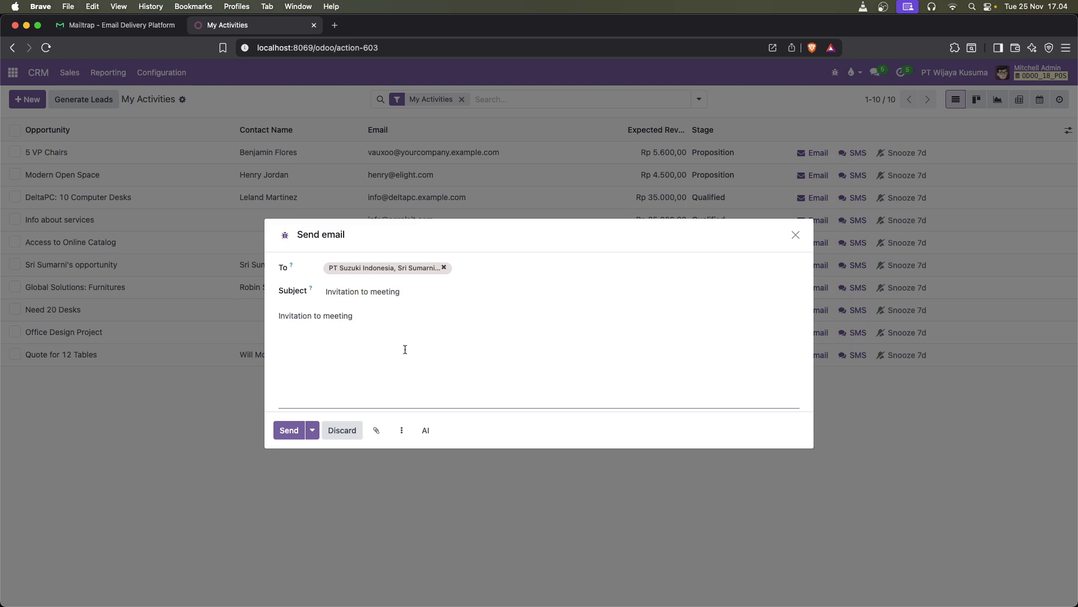
left_click(288, 431)
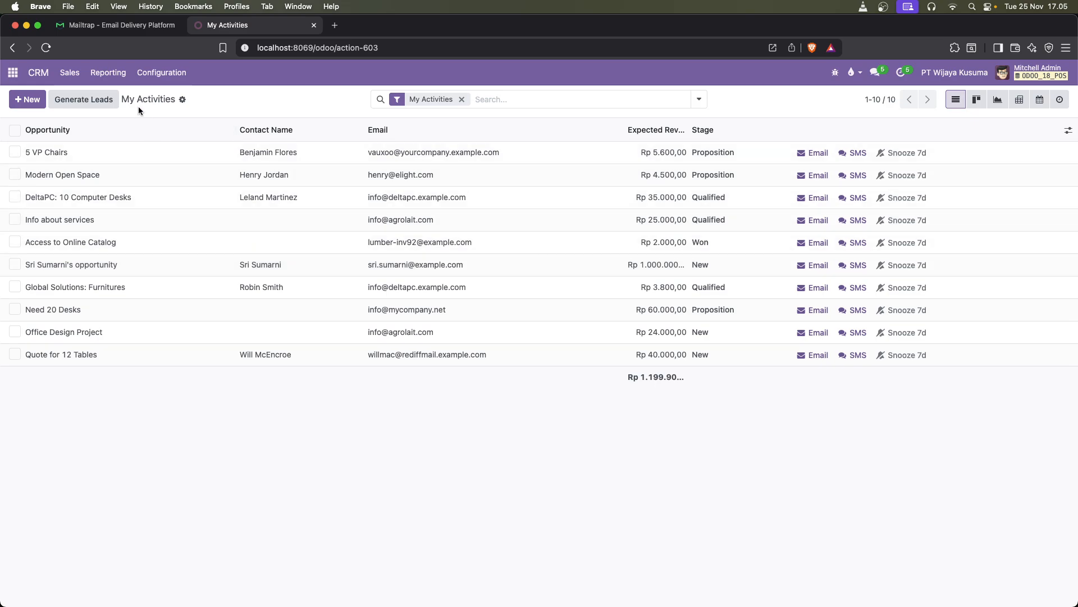
Step: Switch to Mailtrap and examine the sender, recipient and body of the "Invitation to meeting" message in the Demo inbox
left_click(118, 25)
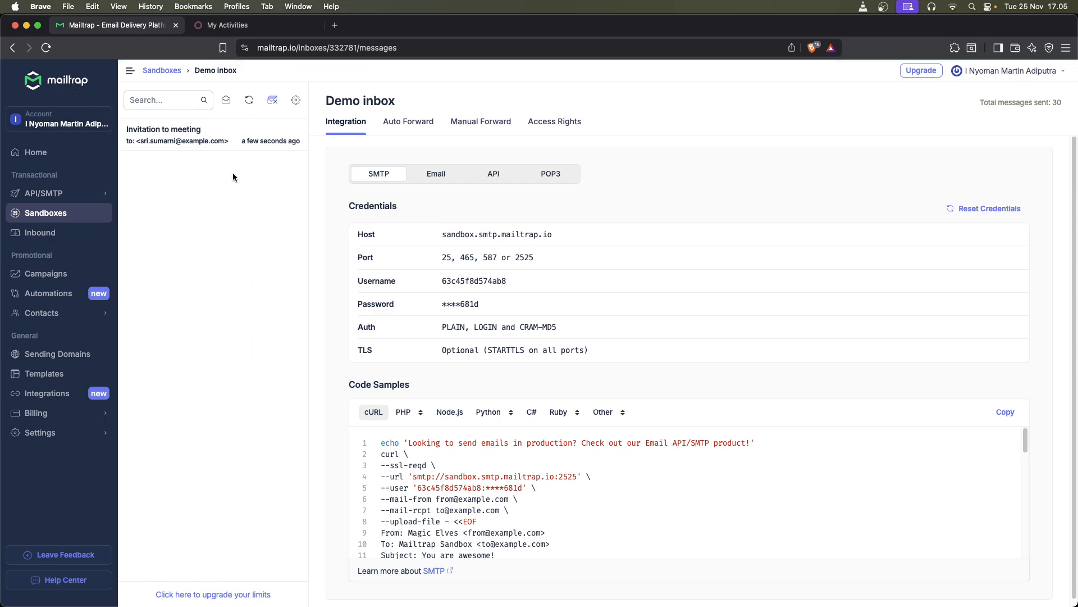
left_click(230, 142)
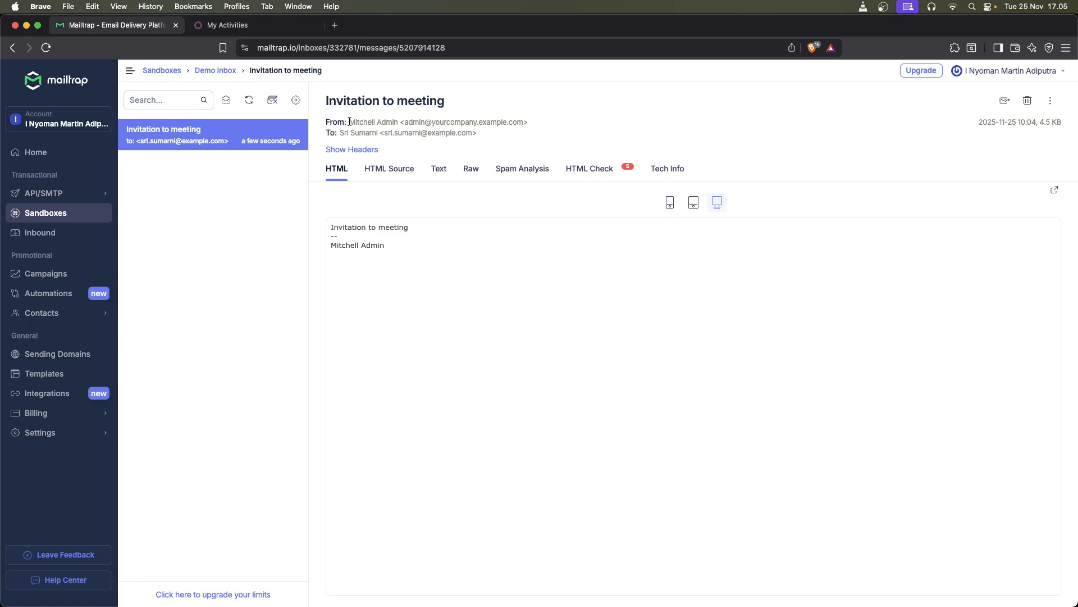
left_click_drag(350, 122, 525, 123)
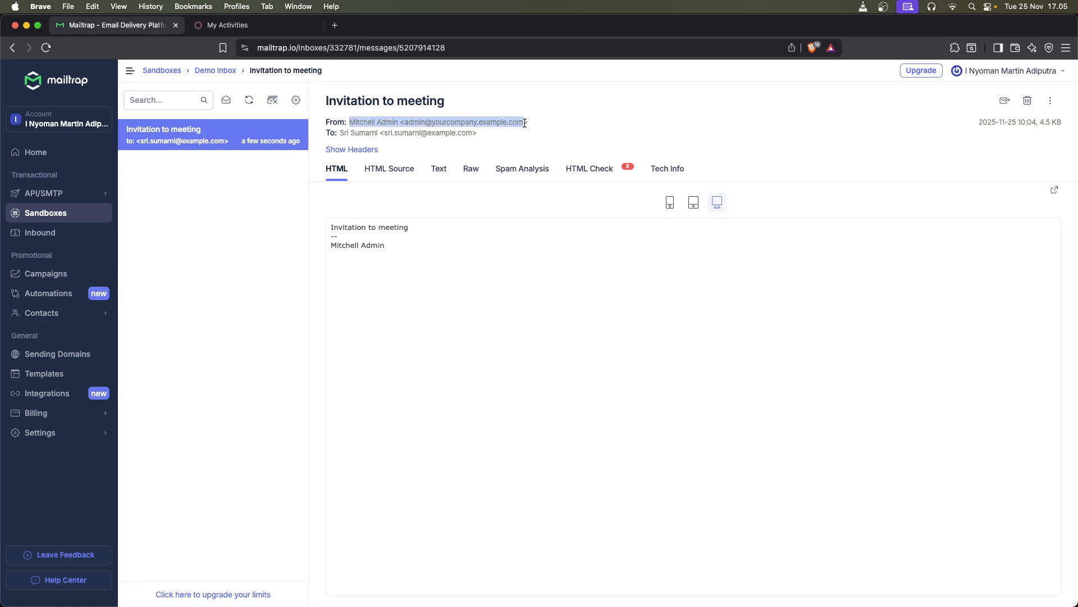
left_click_drag(340, 132, 476, 135)
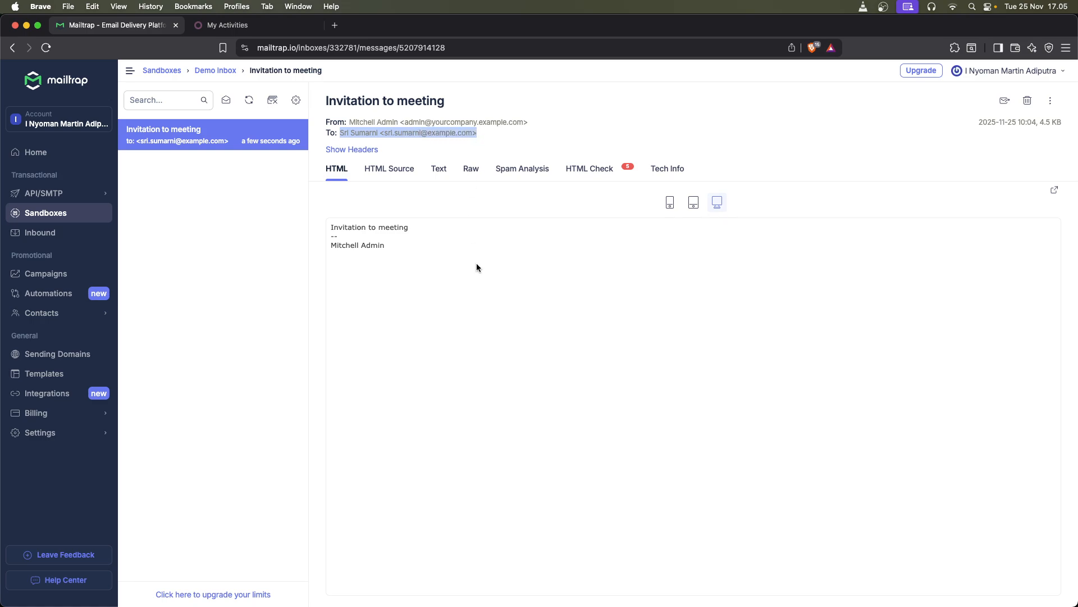
left_click_drag(404, 261, 335, 228)
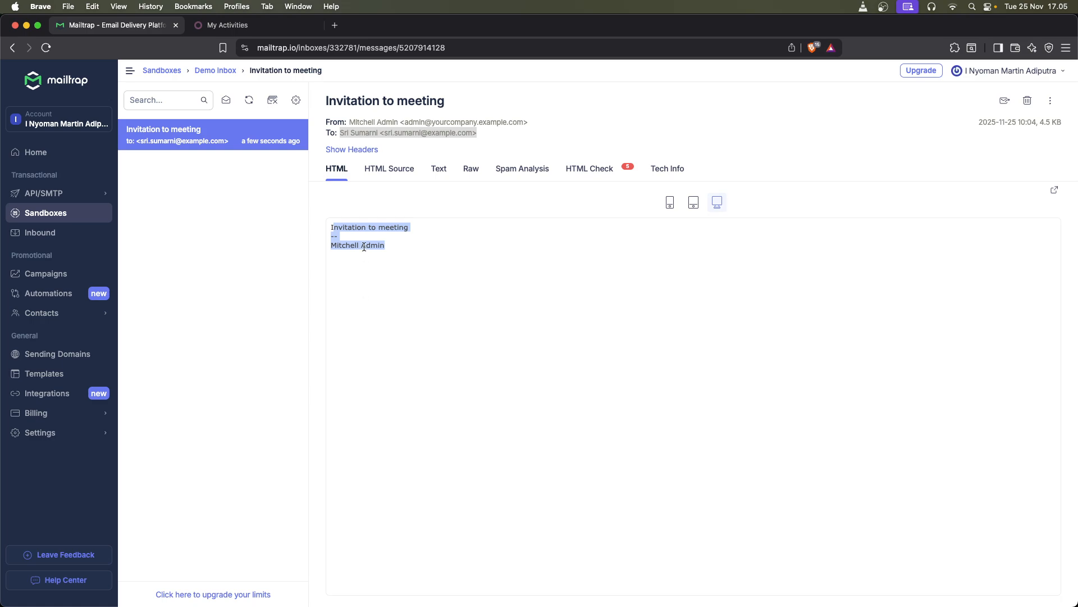
Step: Return to Odoo CRM and open the PT Suzuki Indonesia opportunity from My Pipeline
left_click(258, 24)
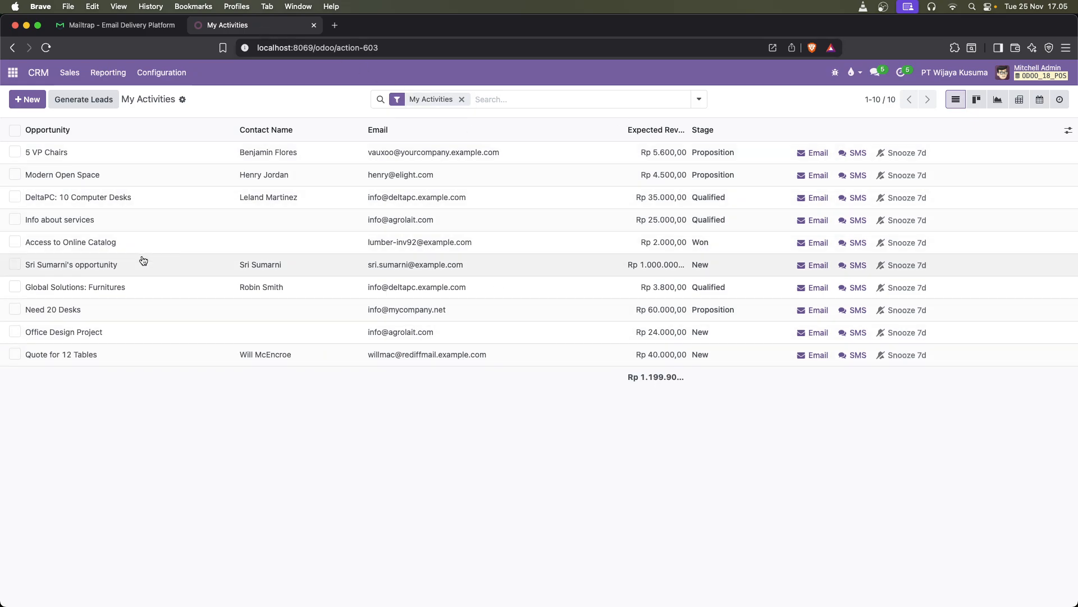
left_click(73, 76)
left_click(78, 101)
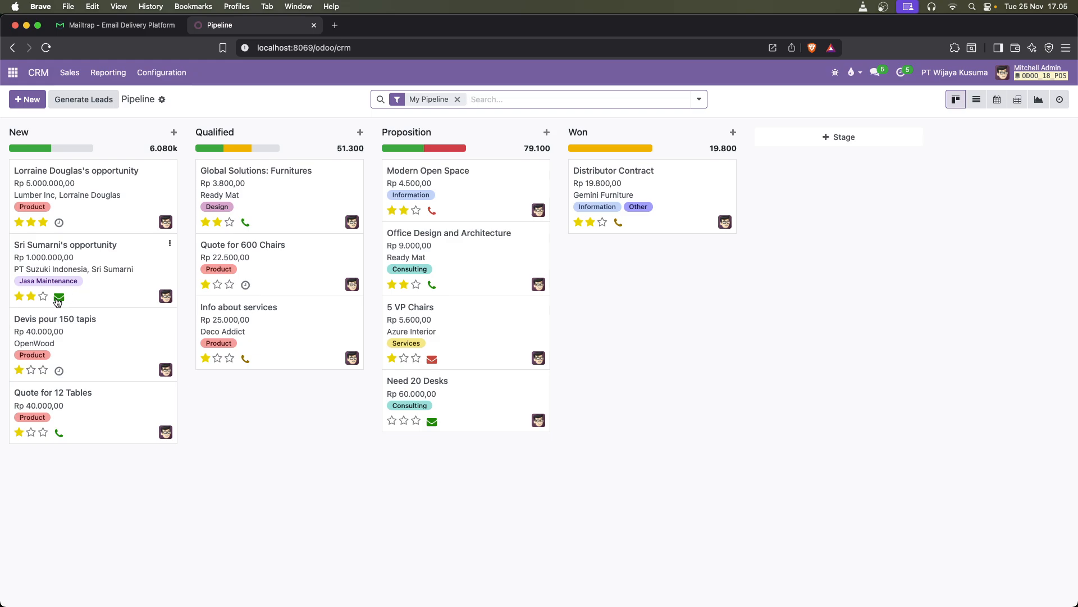
mouse_move(62, 302)
left_click(97, 254)
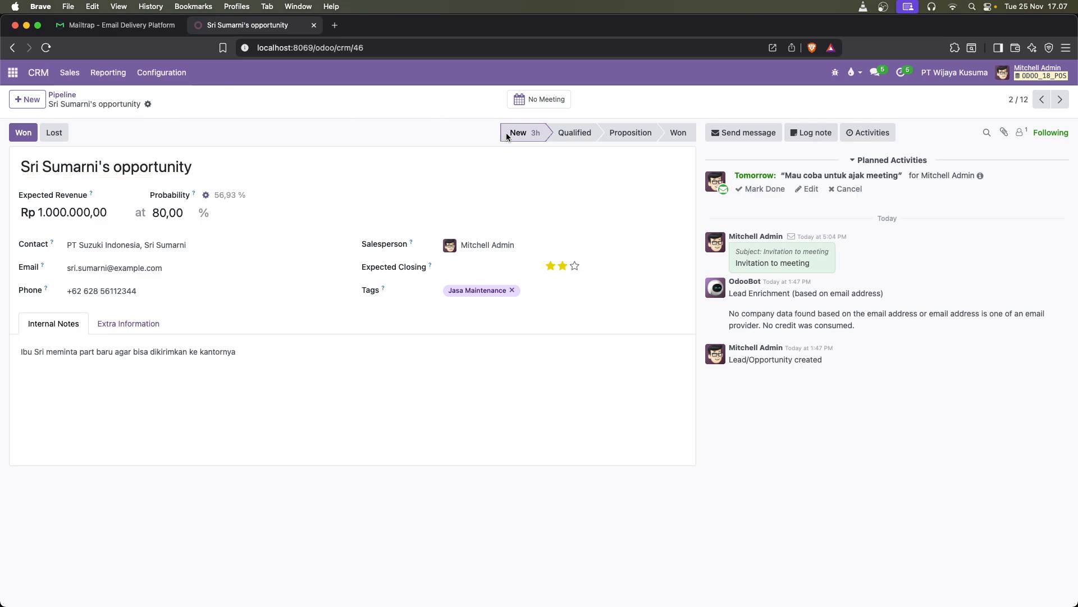
Step: Schedule a Call activity on the opportunity, keeping the default due date and assignee and leaving the summary empty
left_click(868, 134)
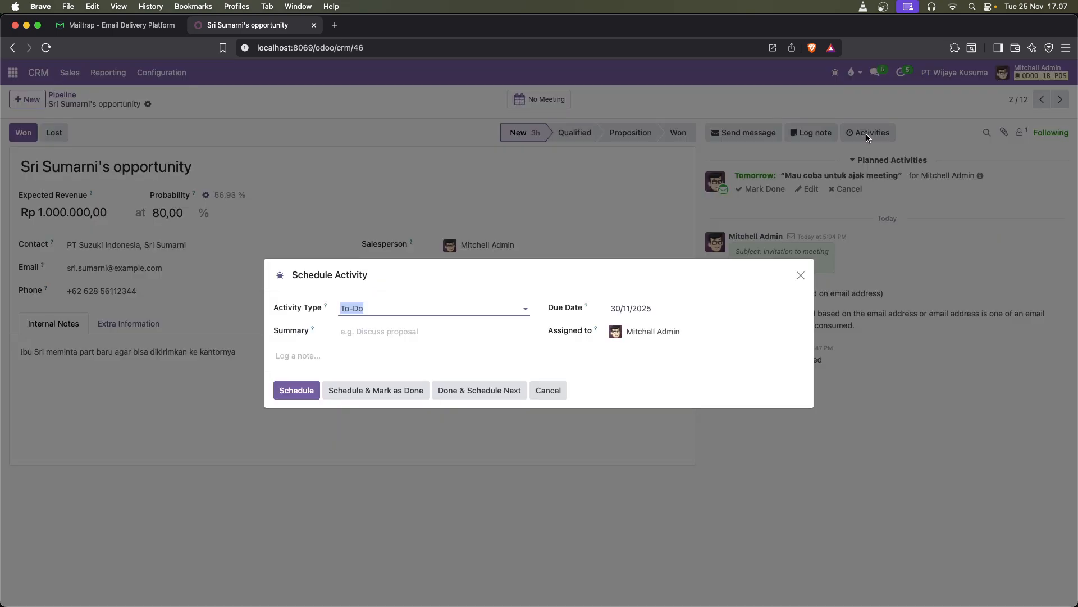
left_click(801, 276)
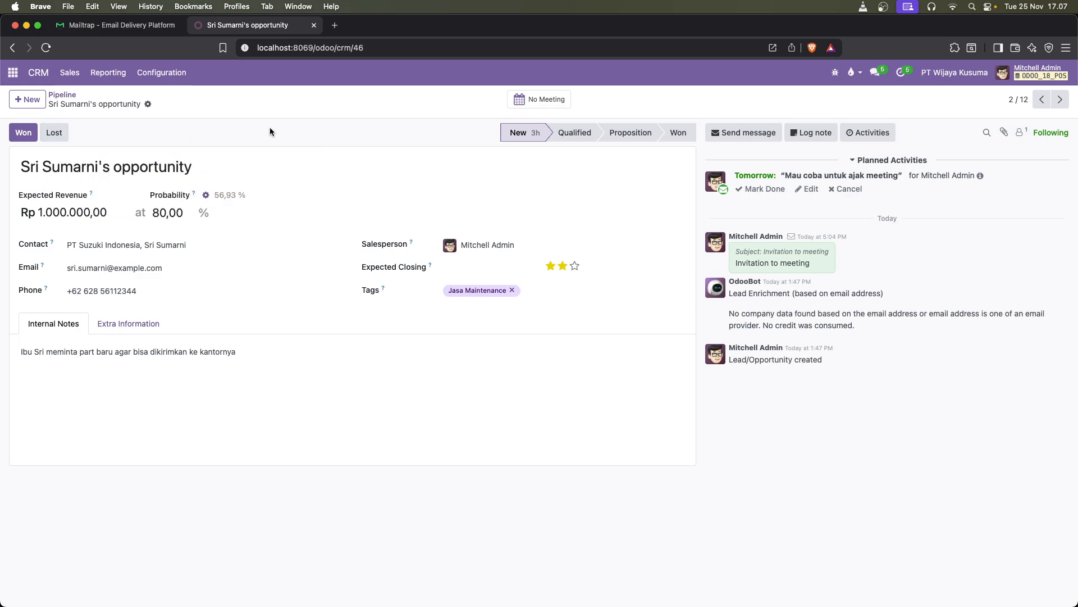
left_click(861, 134)
left_click(502, 310)
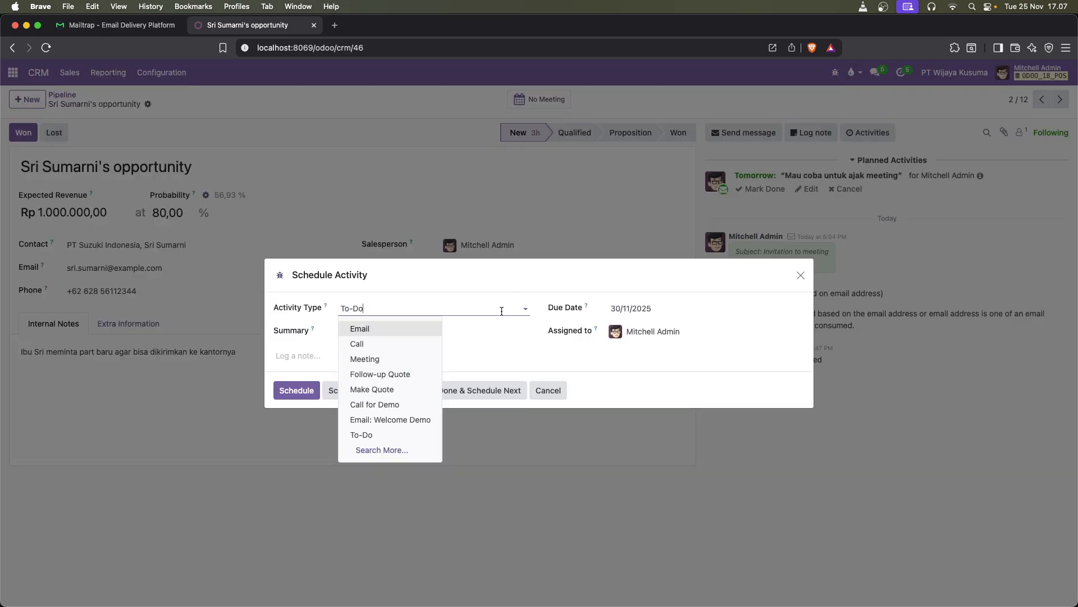
left_click(418, 343)
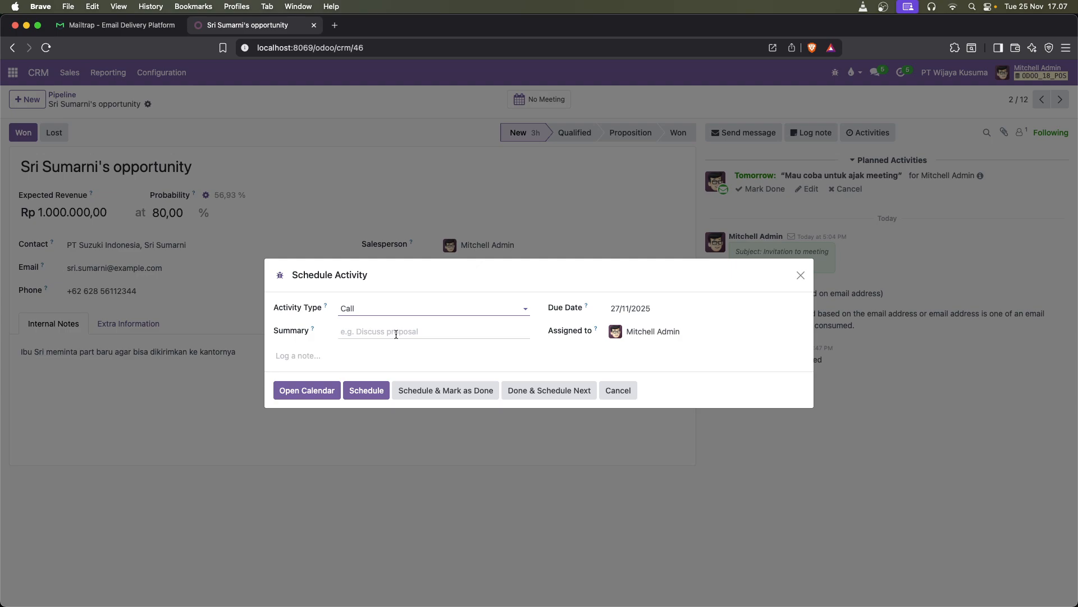
left_click(392, 332)
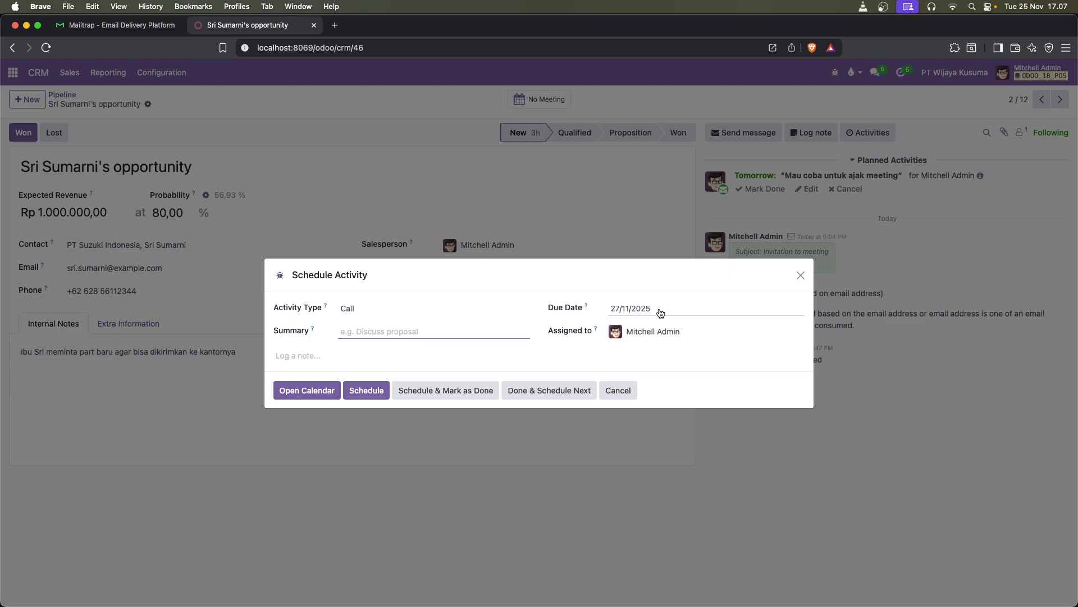
left_click(684, 332)
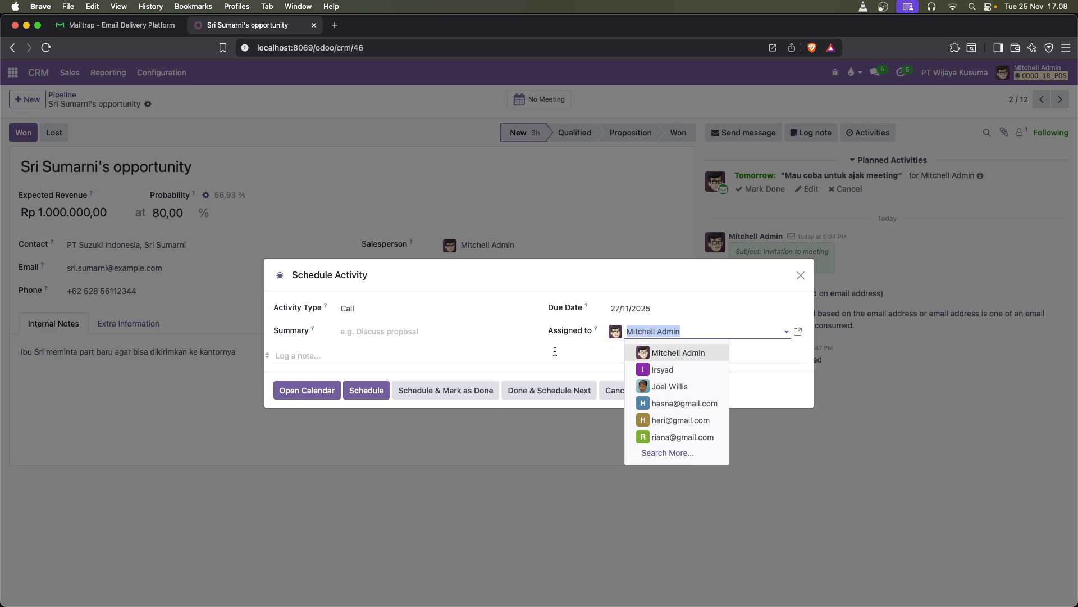
left_click(375, 368)
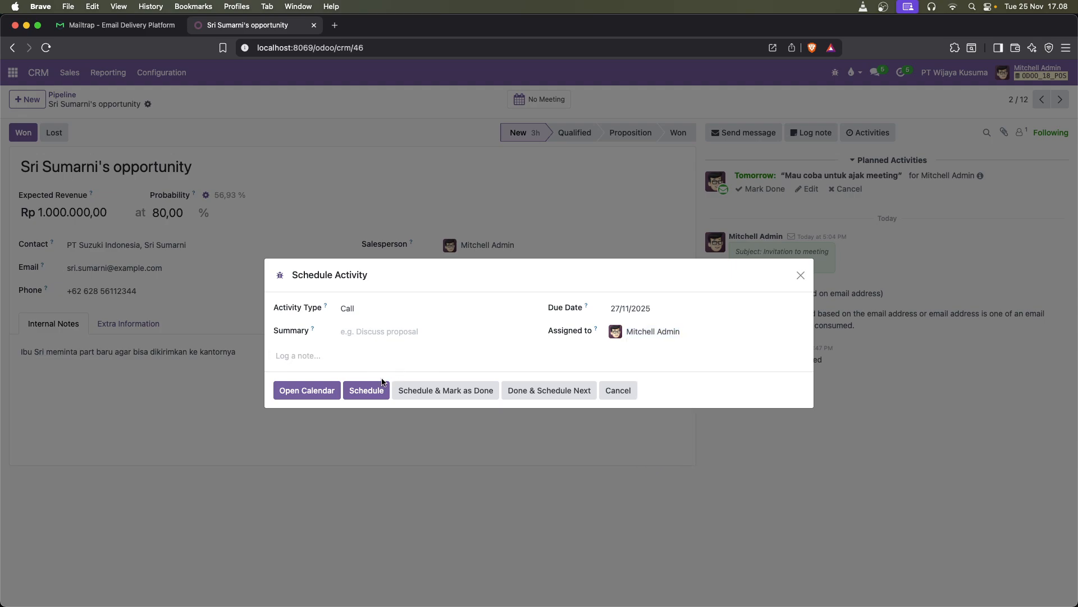
left_click(369, 392)
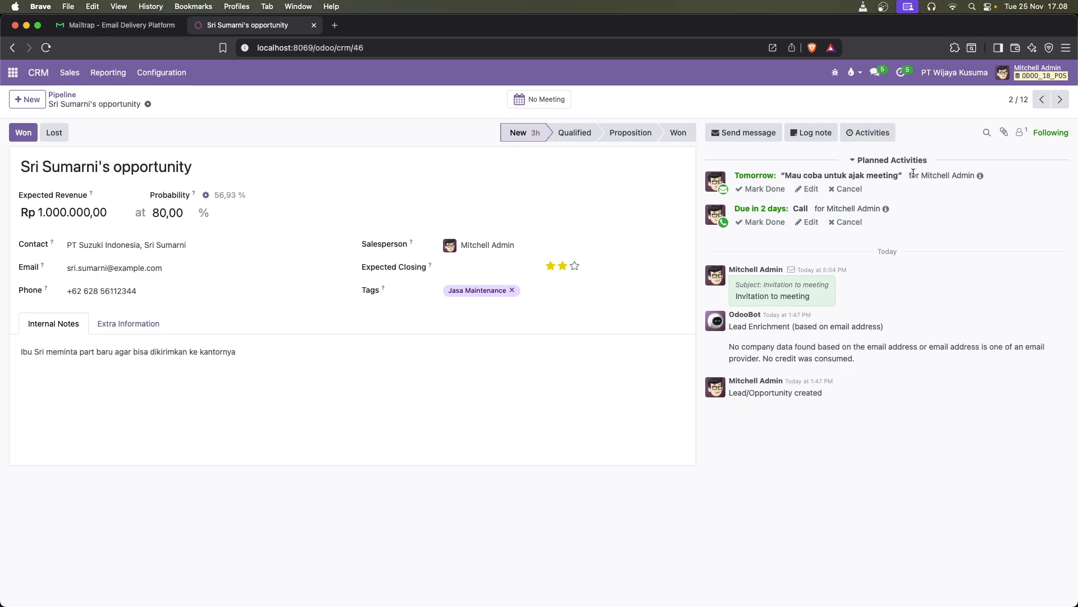
Step: Mark the planned email activity "Mau coba untuk ajak meeting" as done with the feedback "Belum dibalas"
left_click(763, 189)
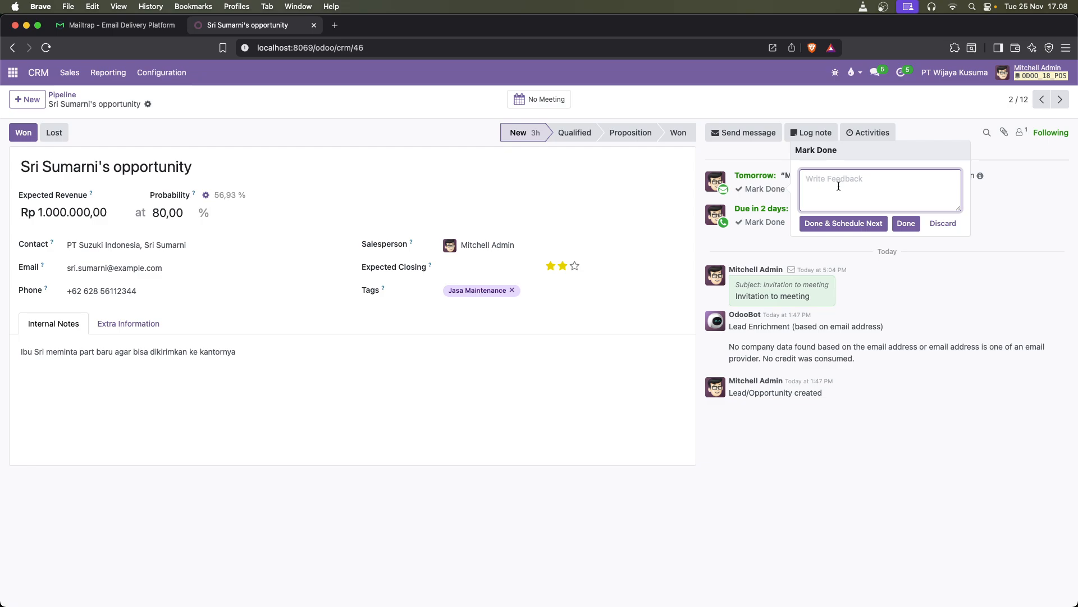
type("Belum dibalaw")
key("BackSpace")
type("s")
left_click(906, 224)
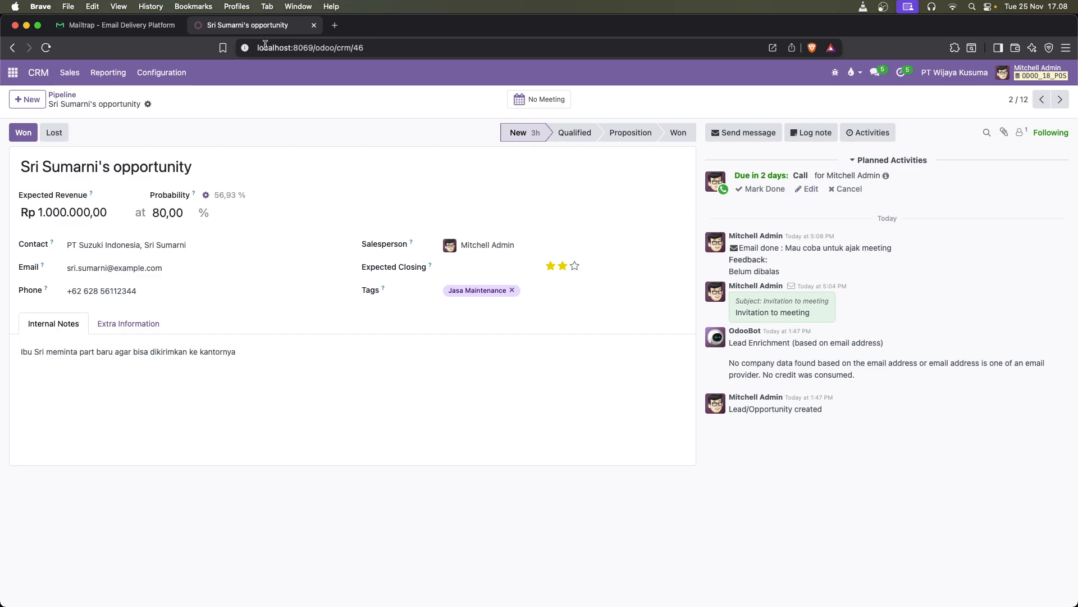
Step: Open the My Activities list in a separate browser tab and review the listed opportunities
left_click(79, 75)
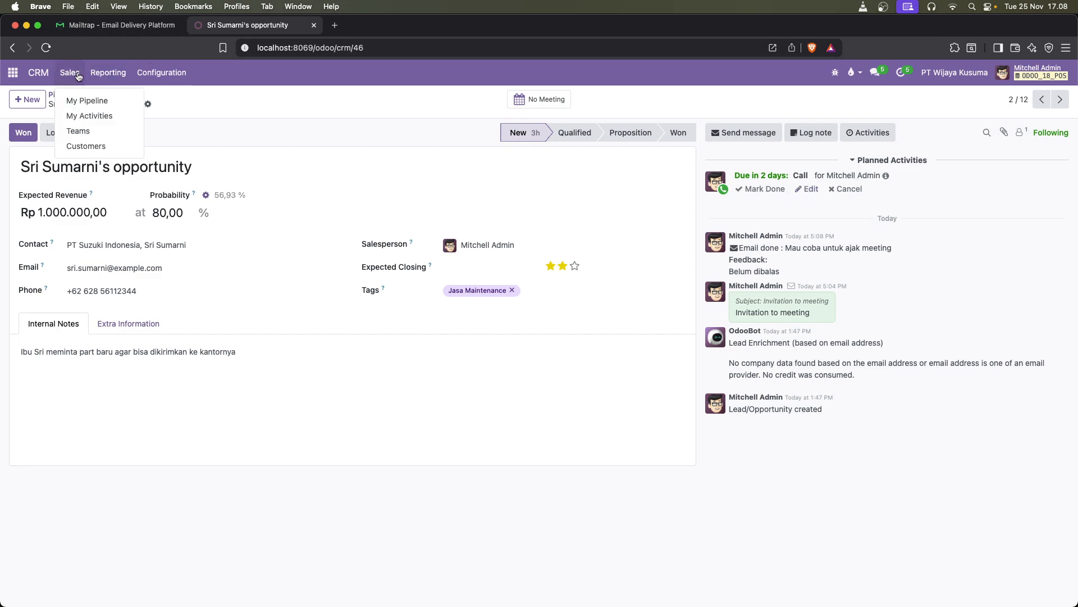
left_click(79, 117, "super")
left_click(352, 31)
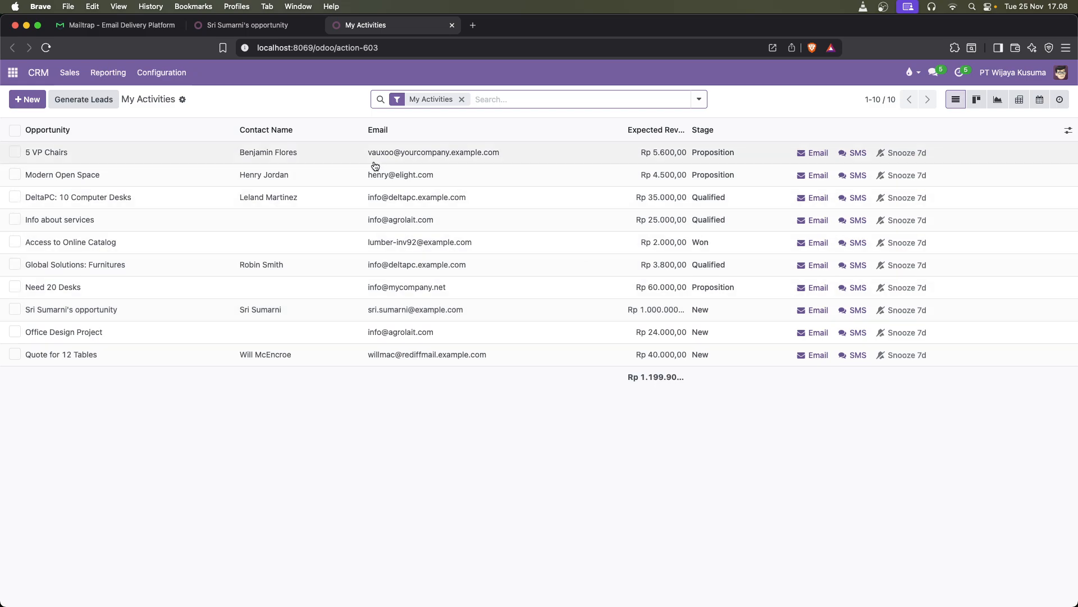
Step: Return to the PT Suzuki Indonesia opportunity and select the contact's phone number
left_click(238, 27)
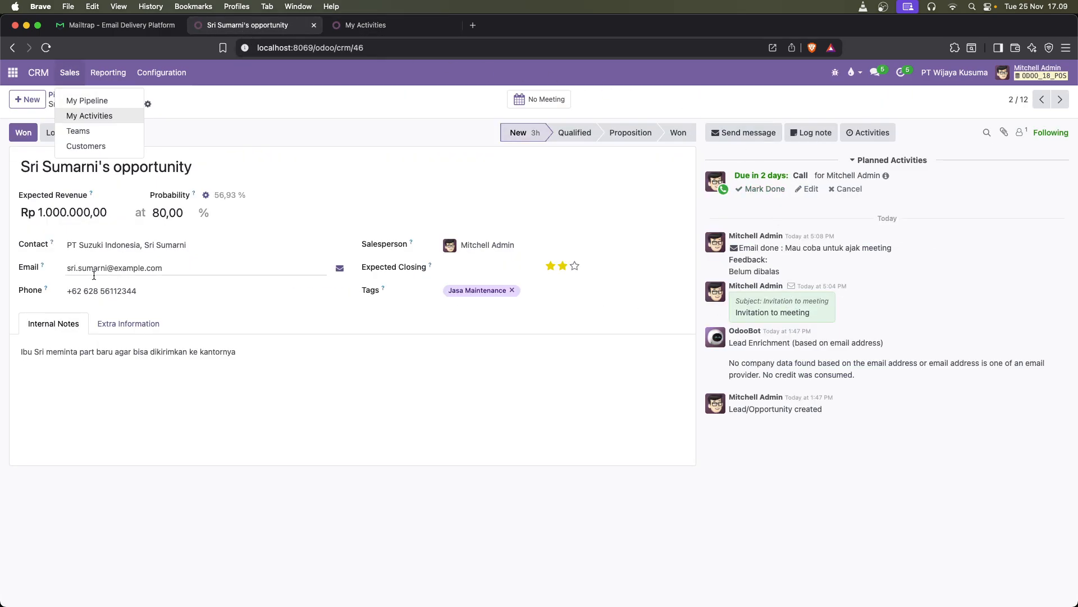
left_click(141, 289)
left_click_drag(141, 290, 65, 289)
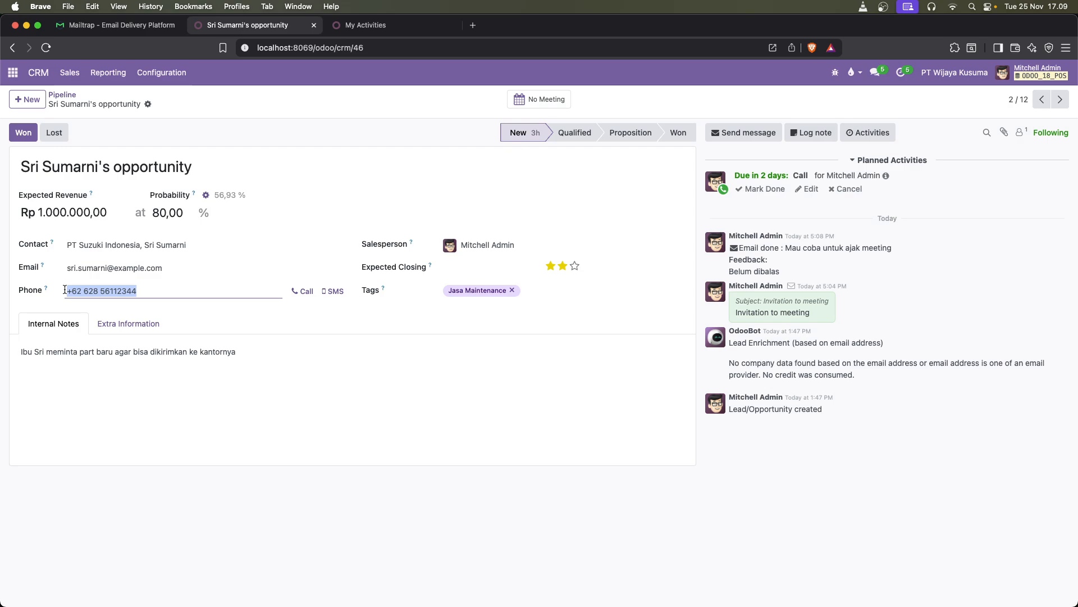
Step: Mark the planned call as done, with feedback that the contact is interested in an offline meeting ("berminat untuk melakukan meeting offline")
left_click(769, 190)
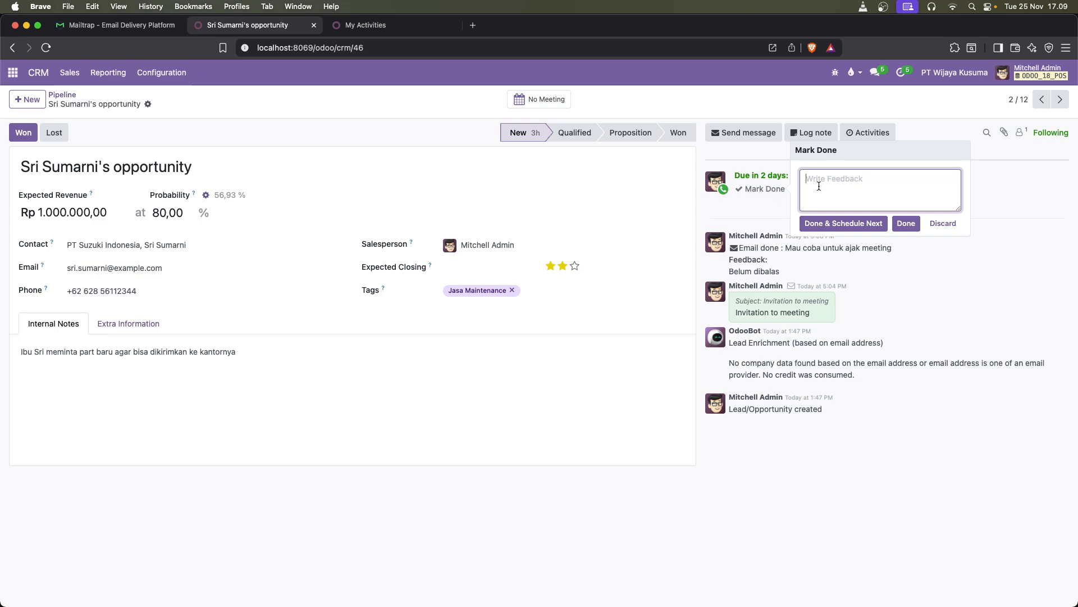
type("Ibu sri berminat untuk melakukan meeti")
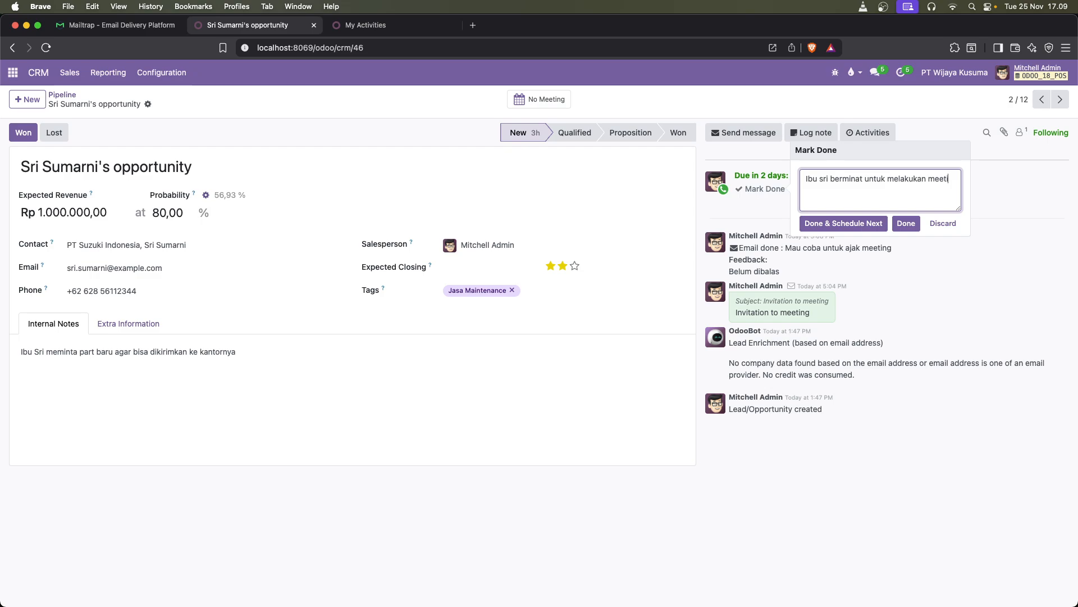
type("ng offline")
left_click(907, 224)
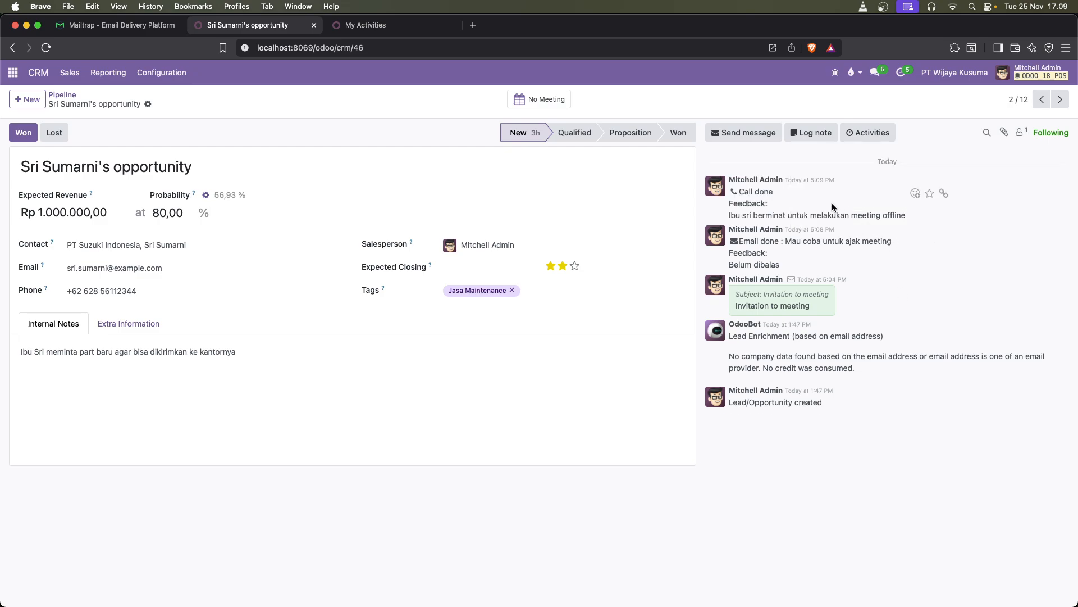
left_click_drag(732, 215, 904, 214)
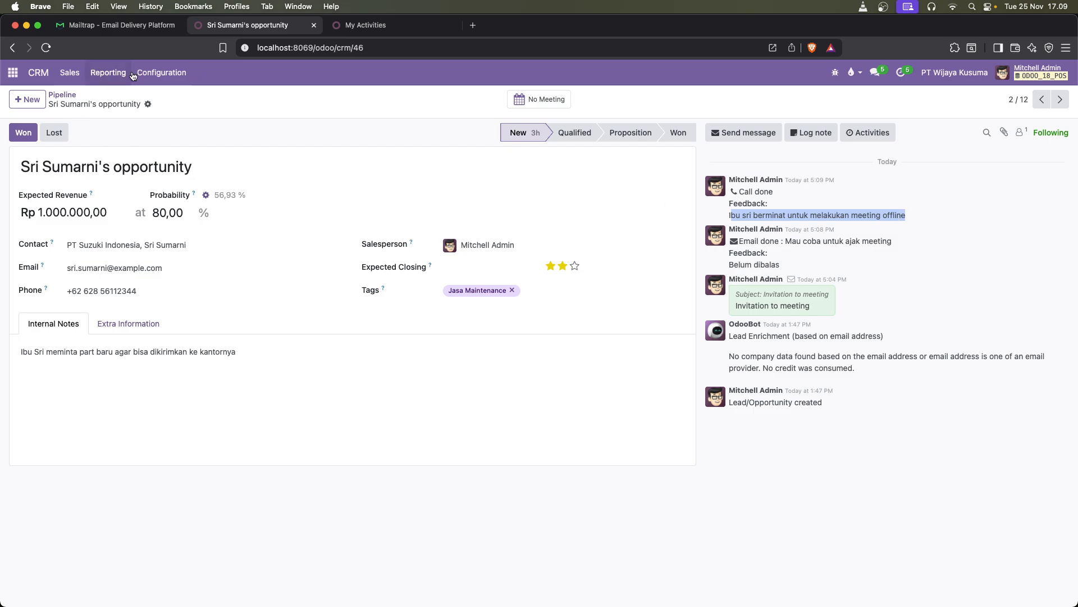
Step: In the other browser tab, view the Pipeline Analysis report and the My Pipeline board
left_click(356, 28)
left_click(109, 73)
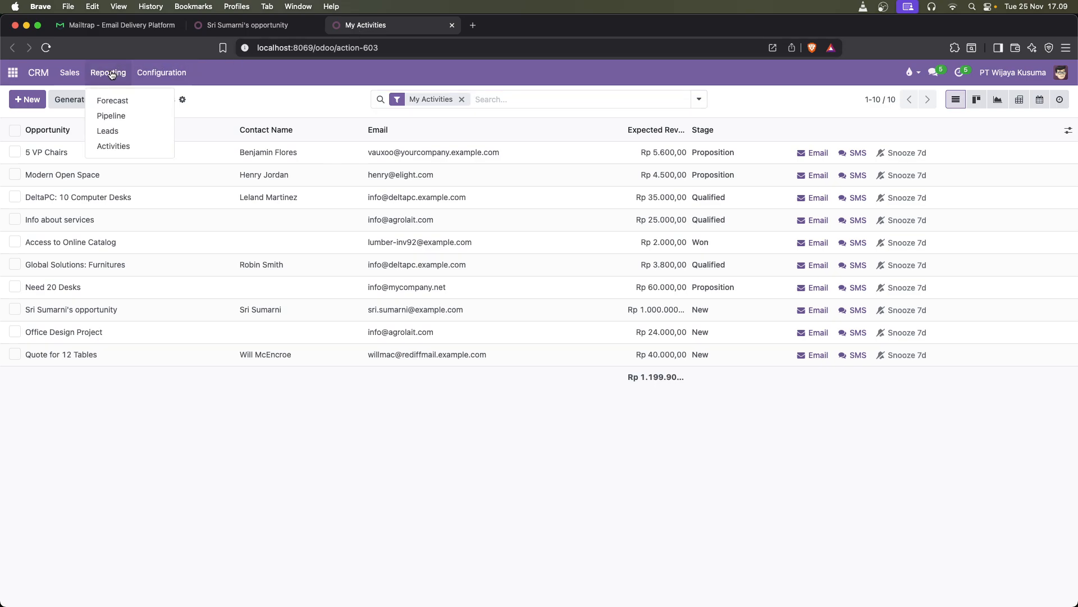
left_click(110, 117)
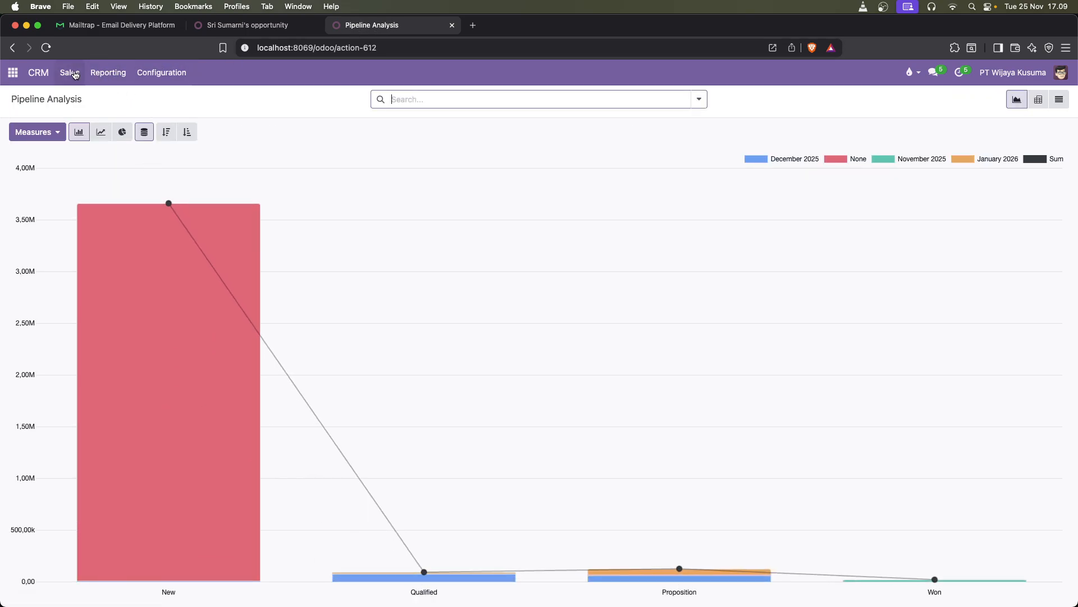
left_click(79, 76)
left_click(82, 99)
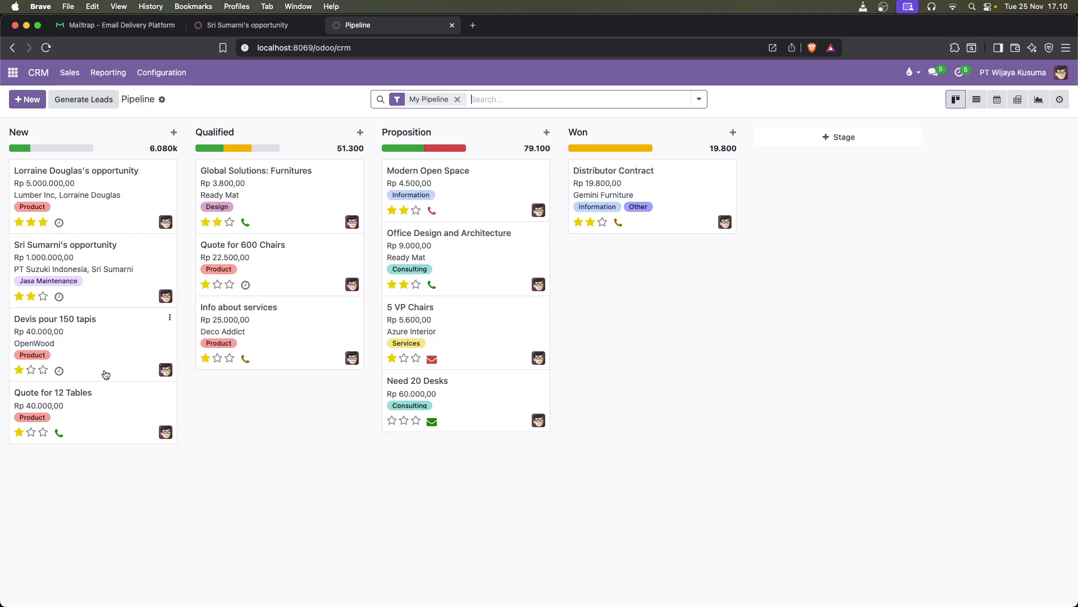
Step: Back on the PT Suzuki Indonesia opportunity, schedule a Meeting activity summarized "Meeting offline ke kantor" plus the contact's name, and open its calendar
left_click(244, 26)
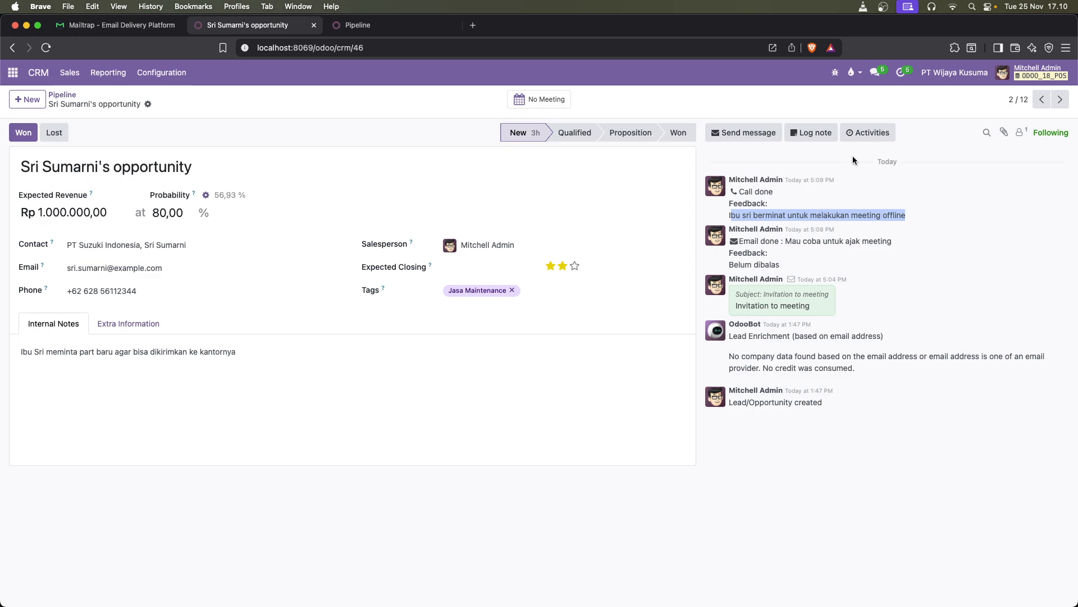
left_click(867, 135)
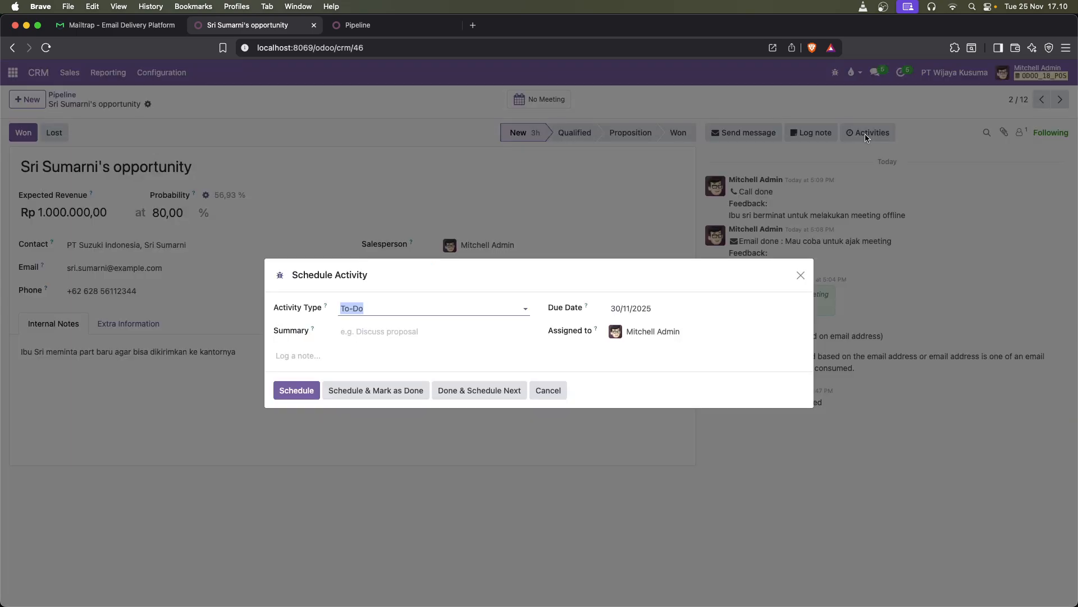
left_click(518, 308)
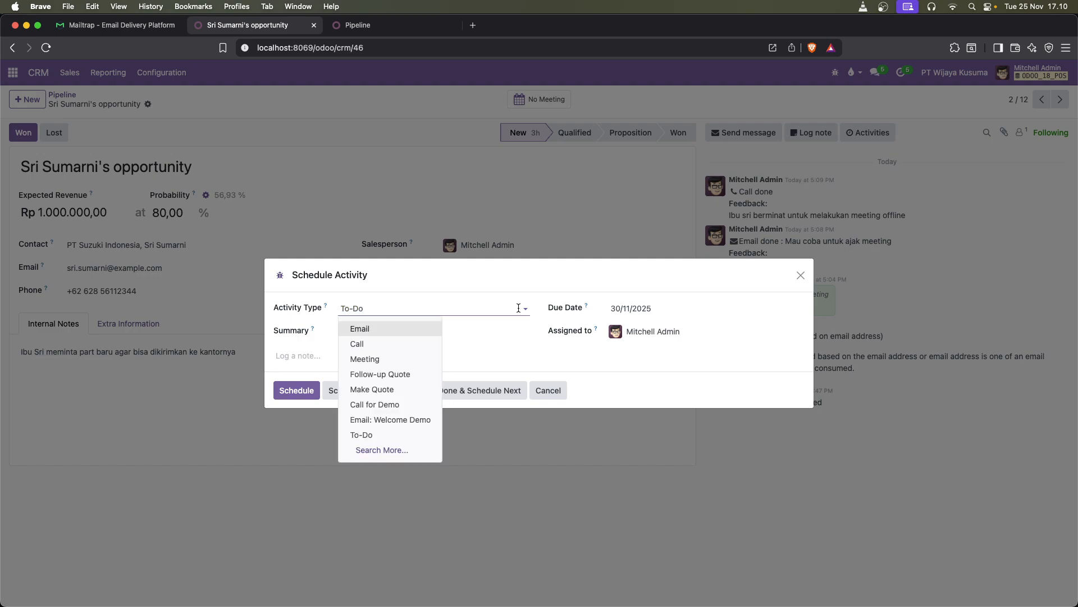
left_click(362, 359)
left_click(373, 343)
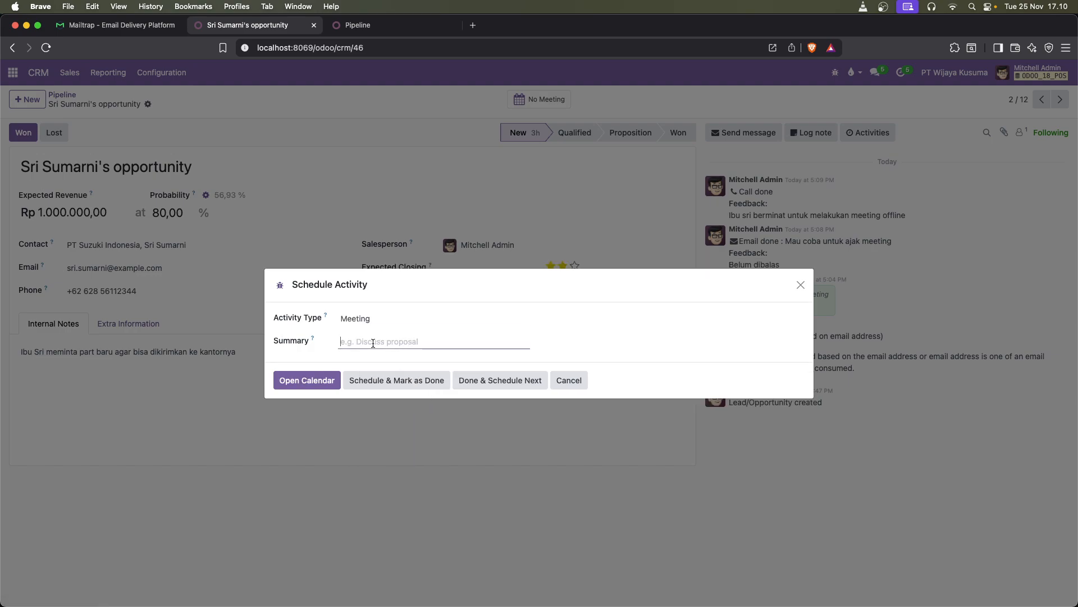
type("Meeting offline ")
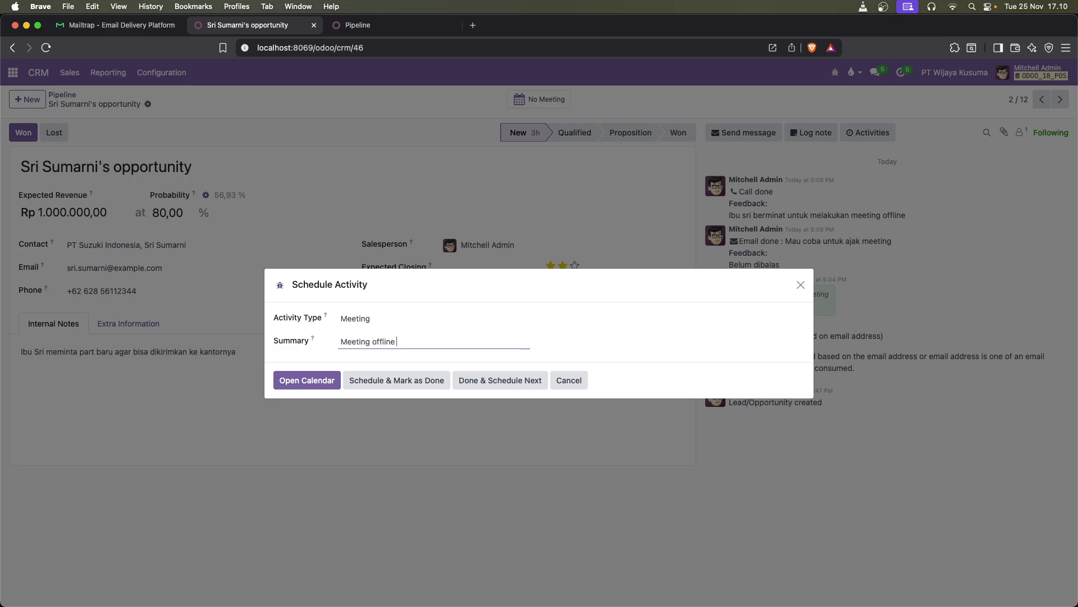
type("ke ka")
type("Ibu Sri")
left_click(287, 386)
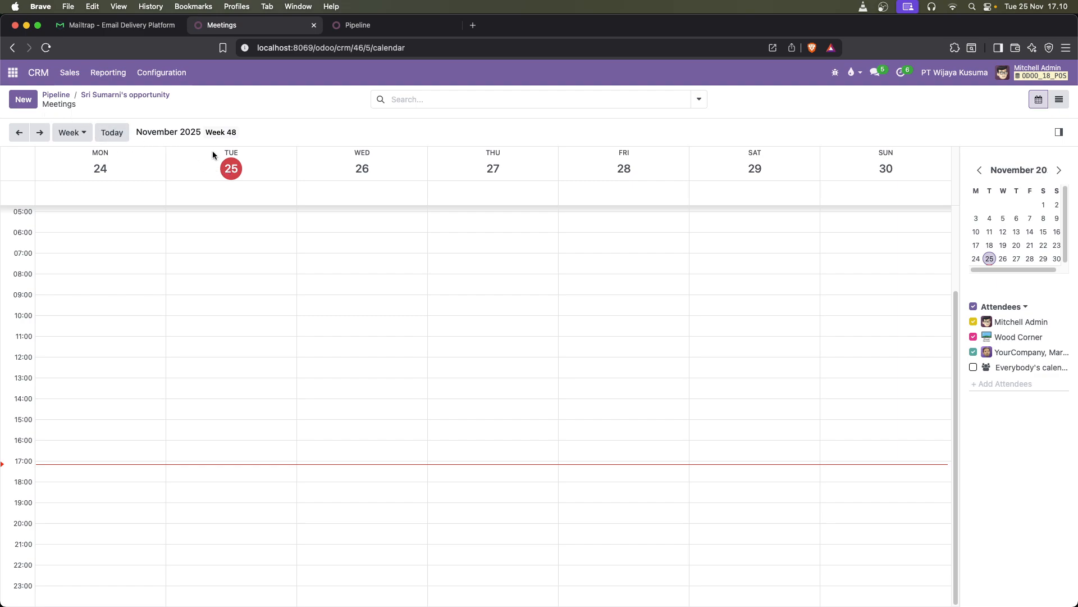
left_click(353, 220)
type("Meeting offline ke kantor Ibu Sri")
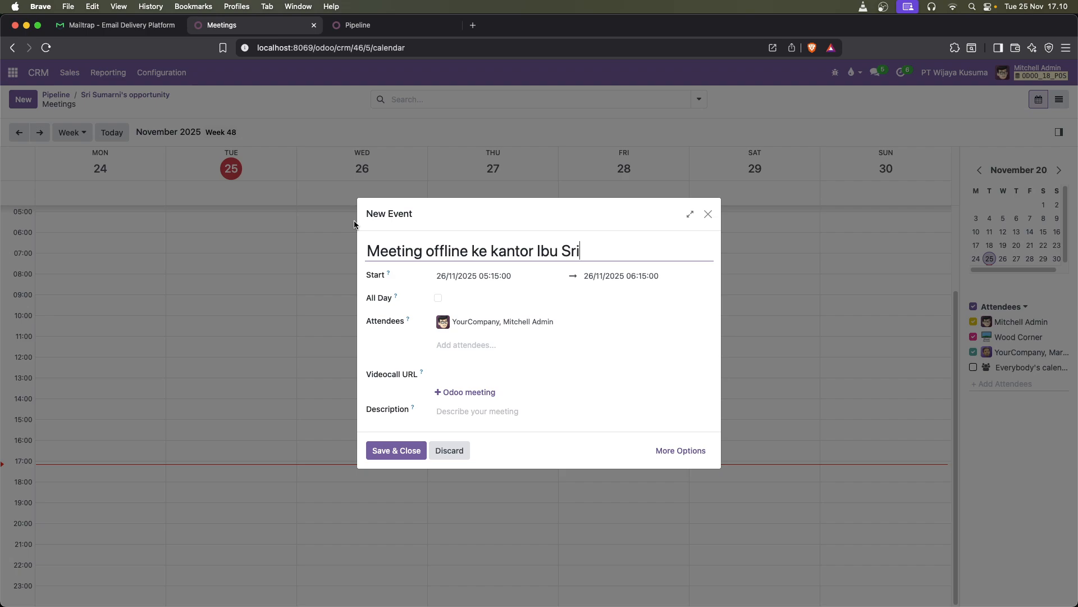
left_click(708, 213)
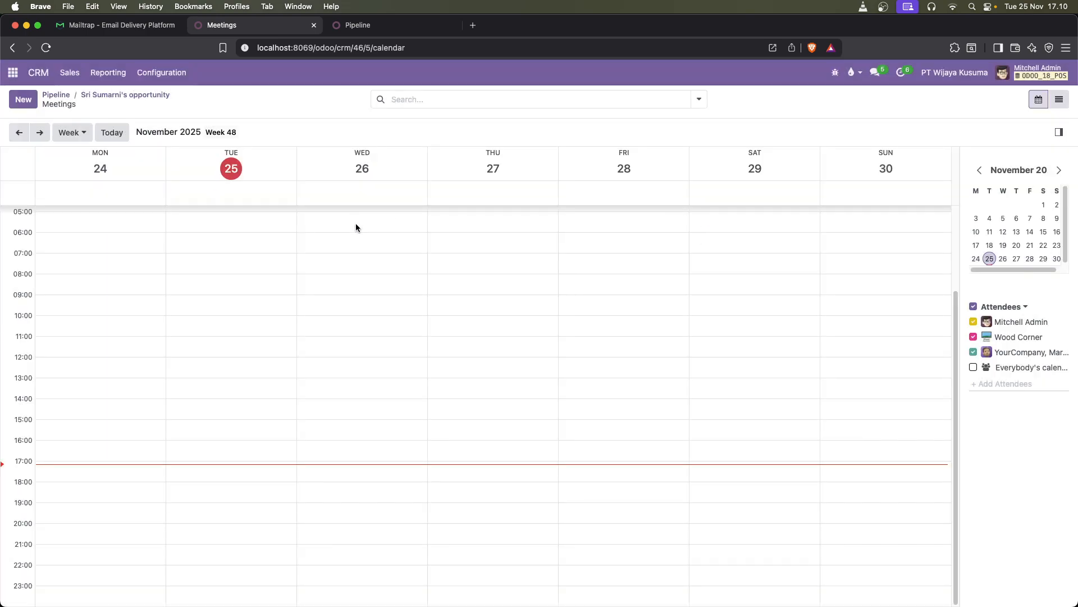
Step: Save the offline meeting on 26/11/2025 from 14:45 to 15:45 and return to the opportunity
scroll(351, 286, "up", 1)
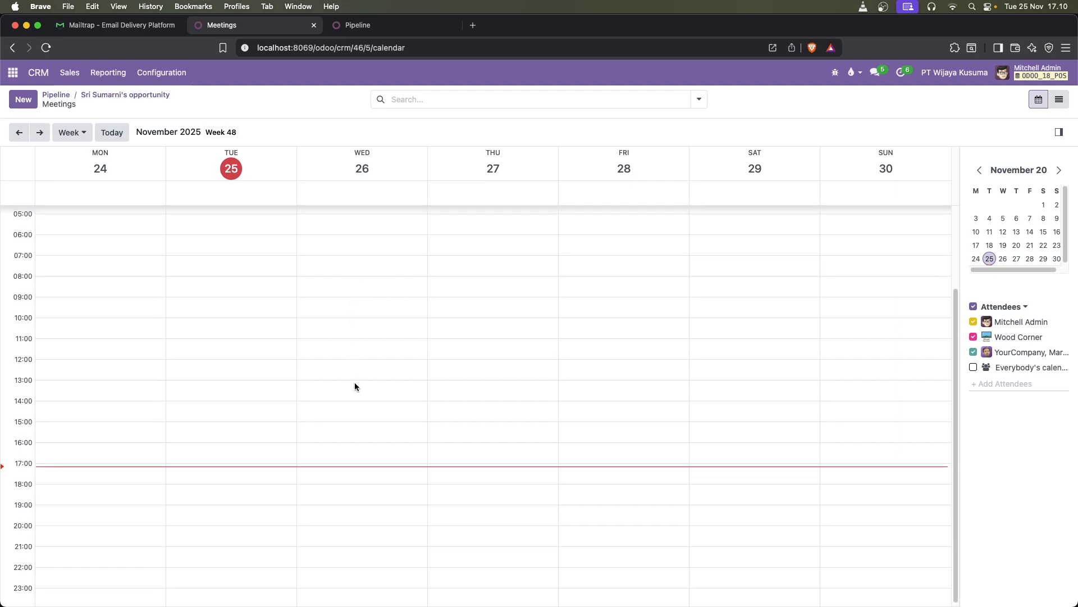
left_click(353, 421)
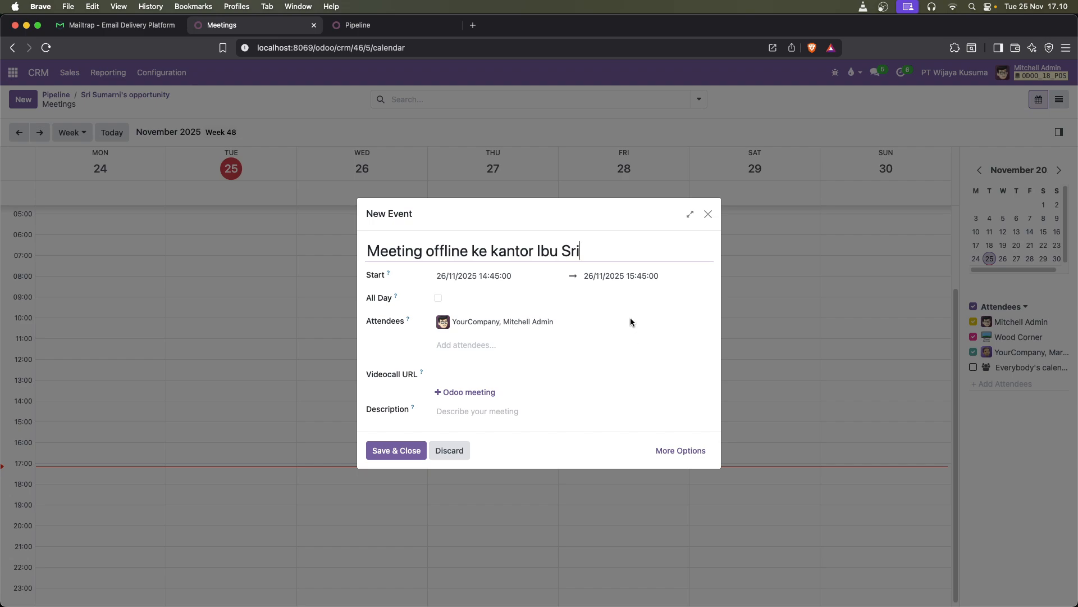
left_click(414, 449)
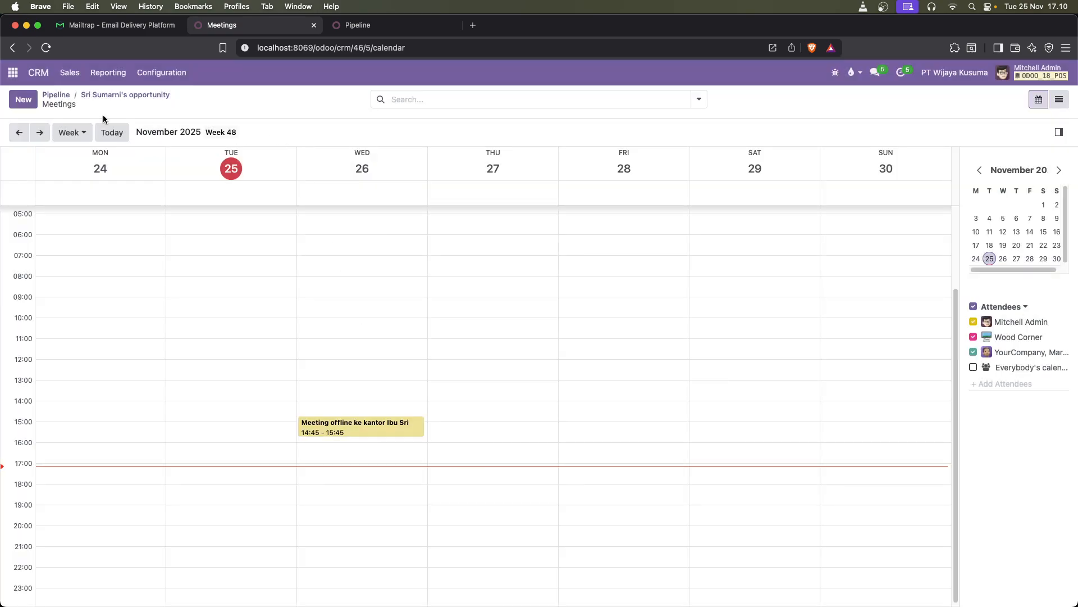
left_click(104, 99)
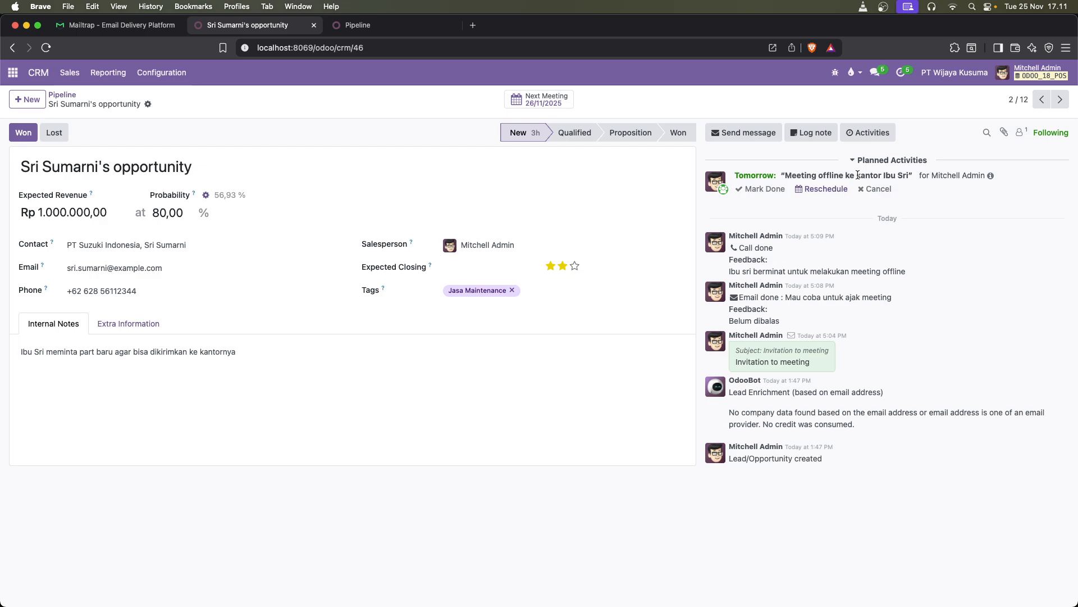
Step: Mark the planned offline meeting as done with the feedback "Qualified, lanjut nego harga"
left_click(765, 190)
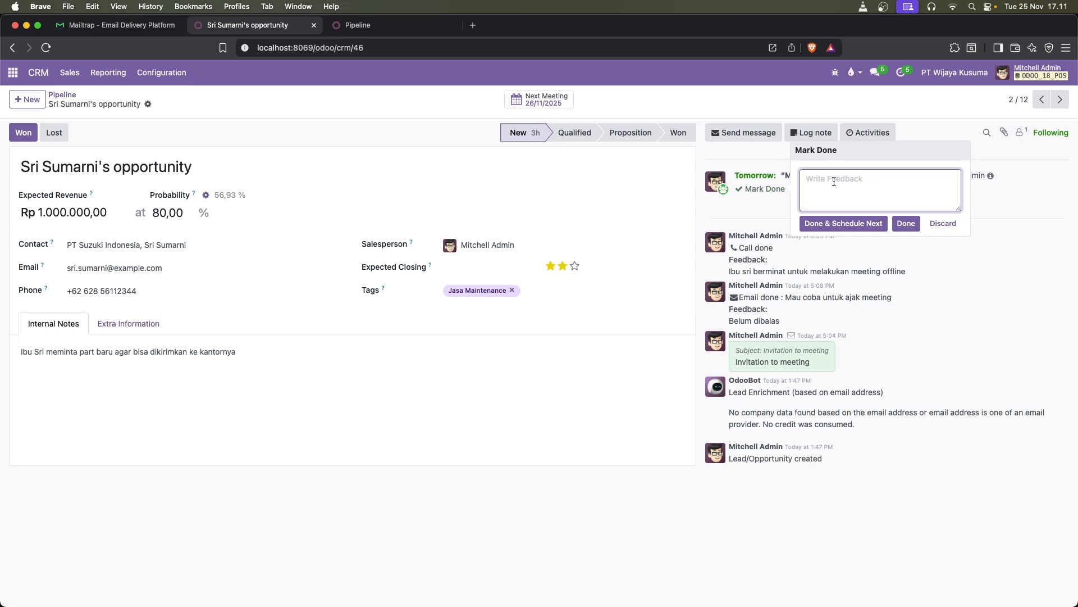
type("q")
key("BackSpace")
type("Qualified, lanjut nego harga")
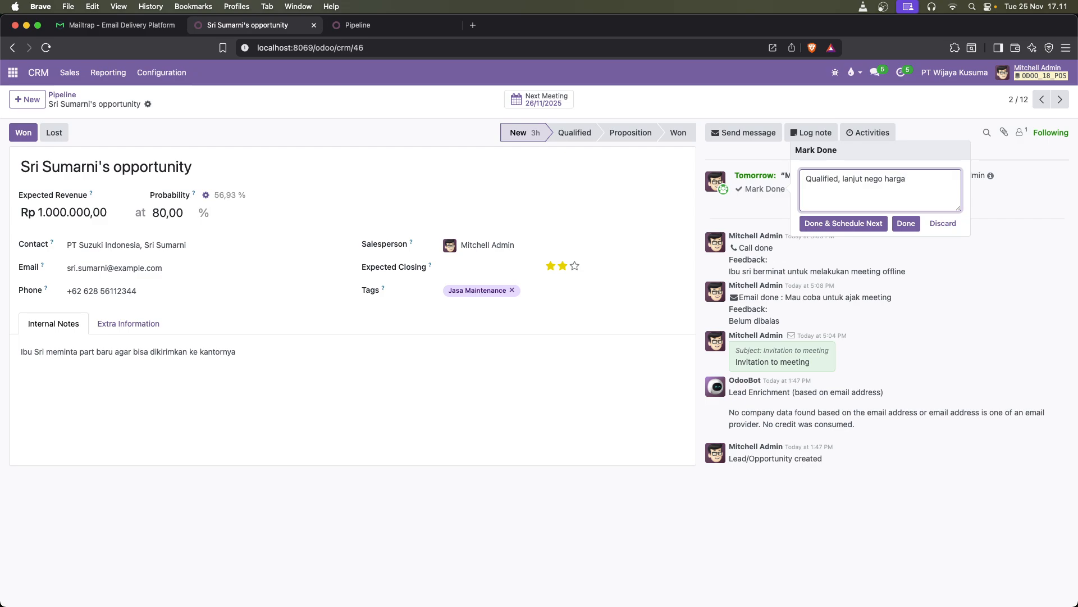
left_click(905, 224)
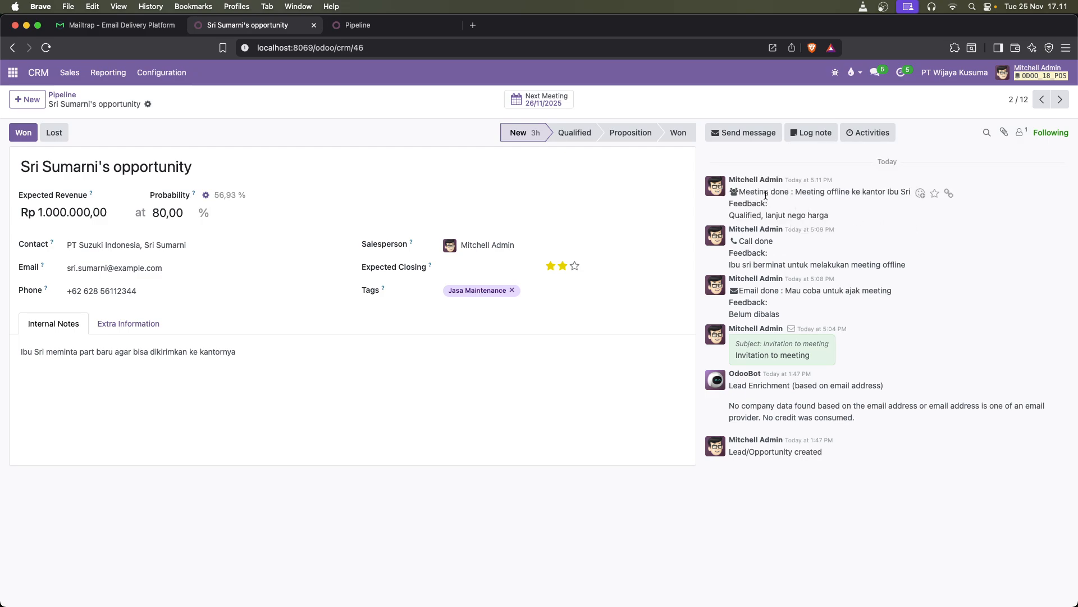
left_click_drag(831, 216, 751, 215)
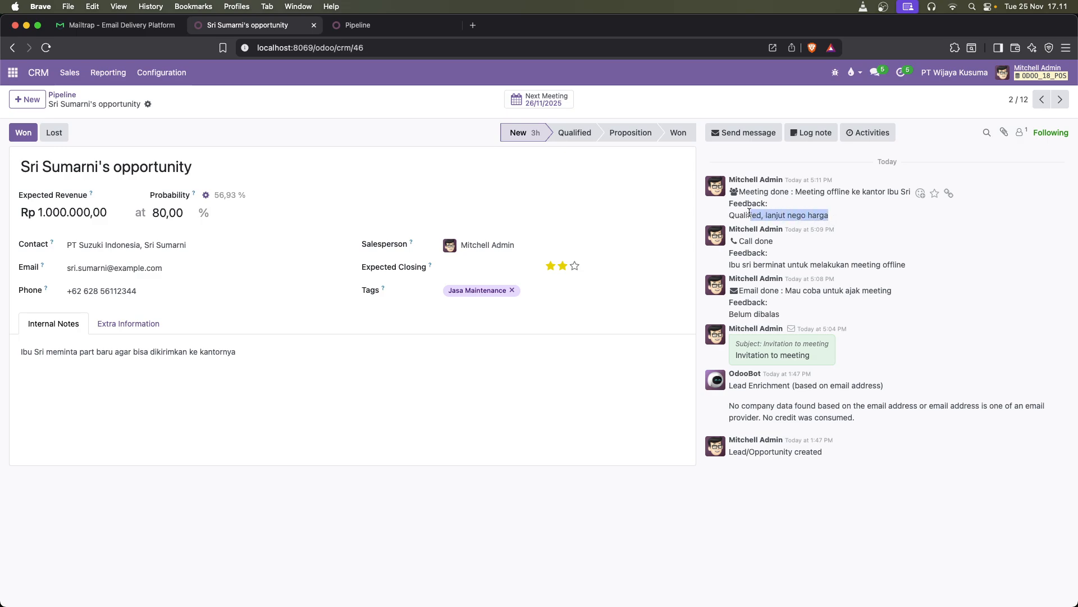
Step: Set the opportunity's stage to Qualified and show the My Pipeline board
left_click(582, 138)
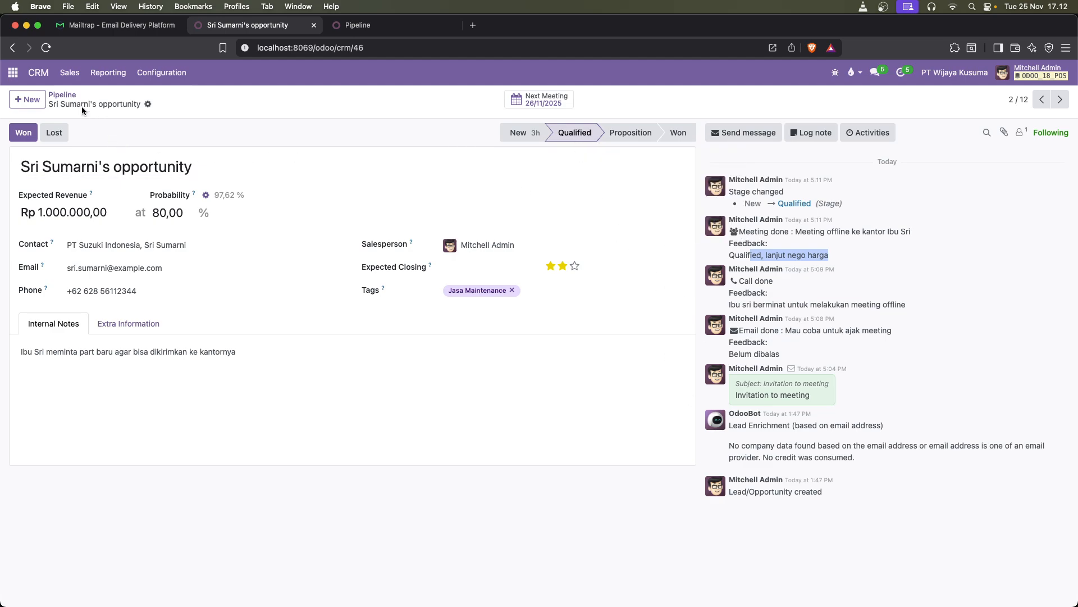
left_click(69, 73)
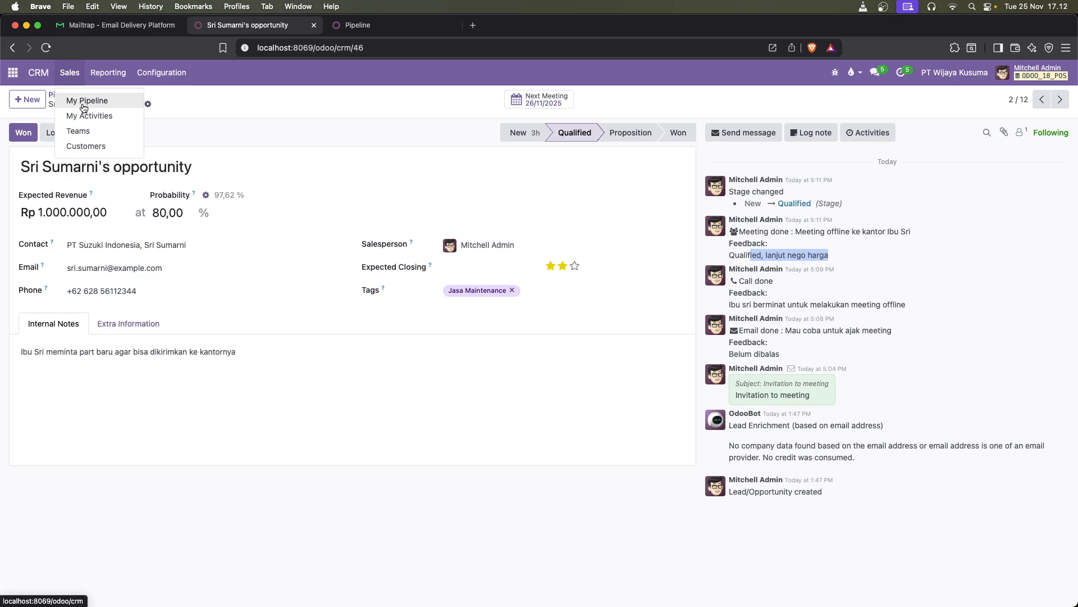
left_click(79, 100)
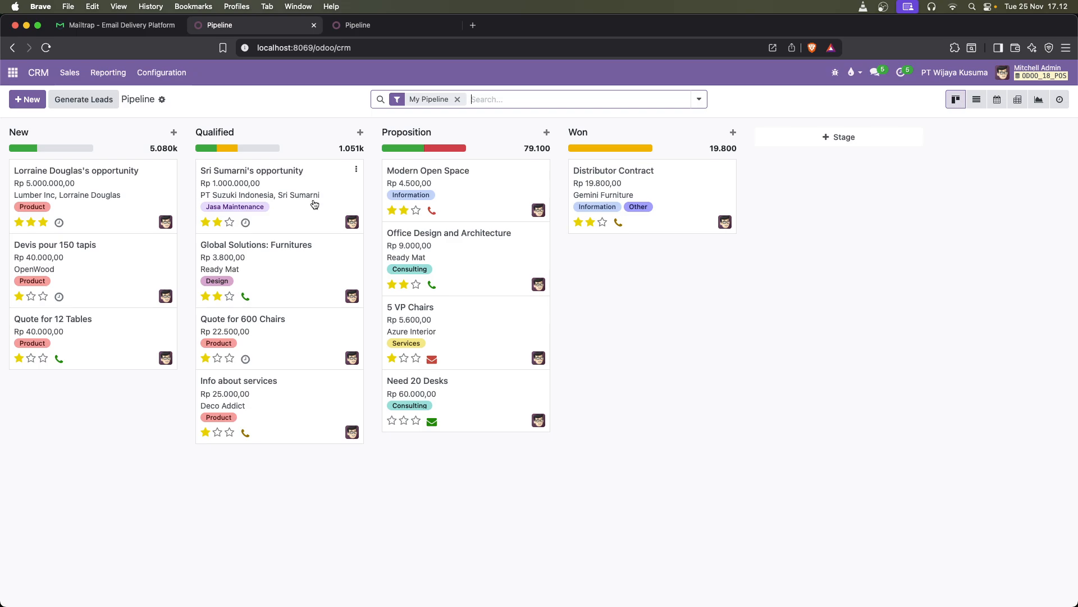
Step: Check the PT Suzuki Indonesia opportunity's record, return to the pipeline board and move its card from Qualified to Proposition
left_click(290, 179)
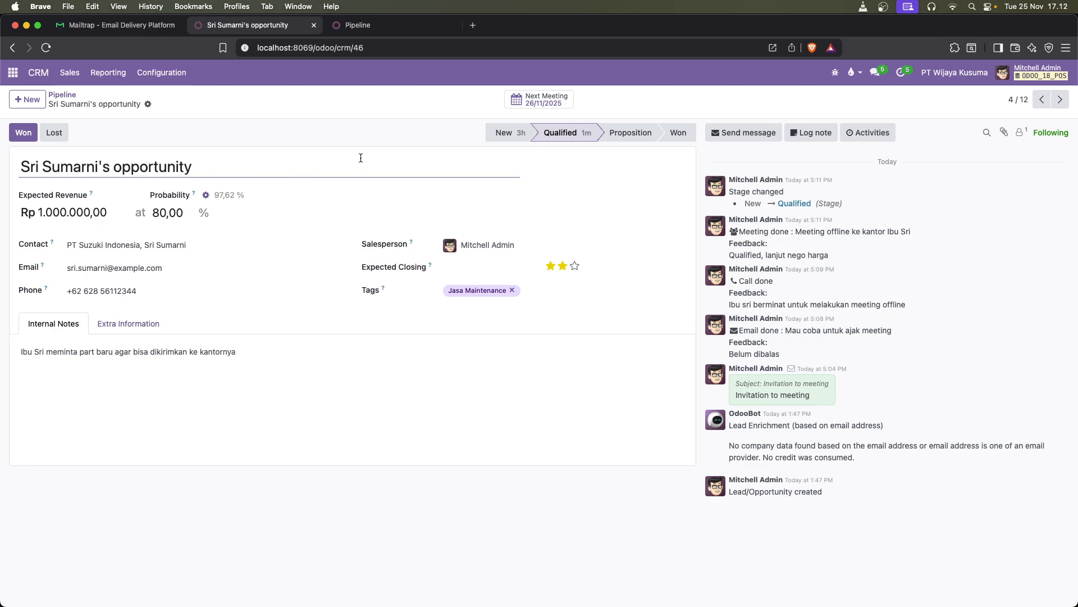
left_click(12, 48)
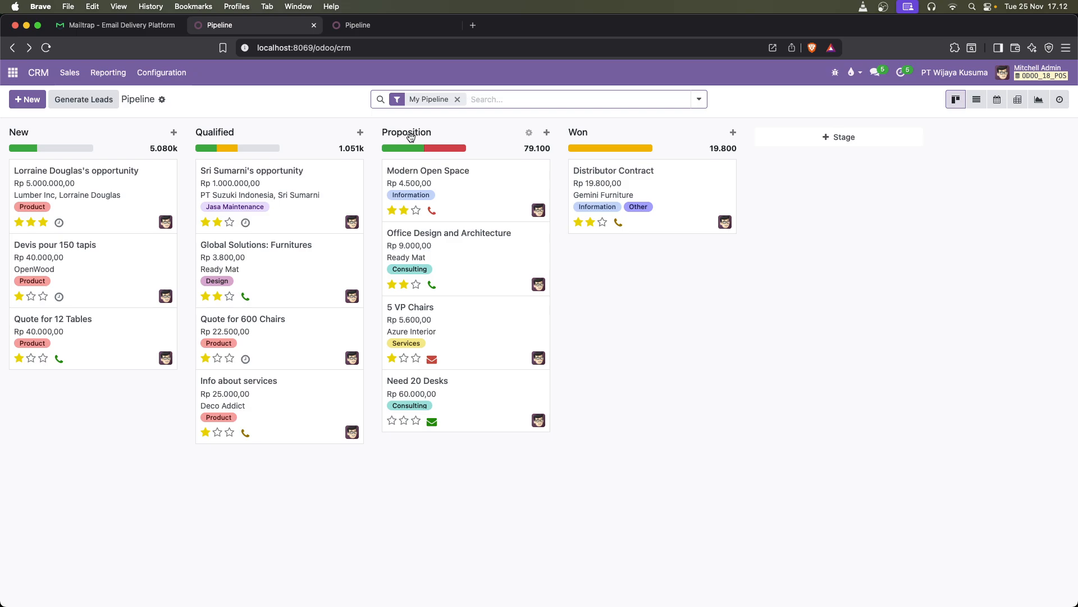
mouse_move(416, 149)
left_click_drag(306, 180, 487, 173)
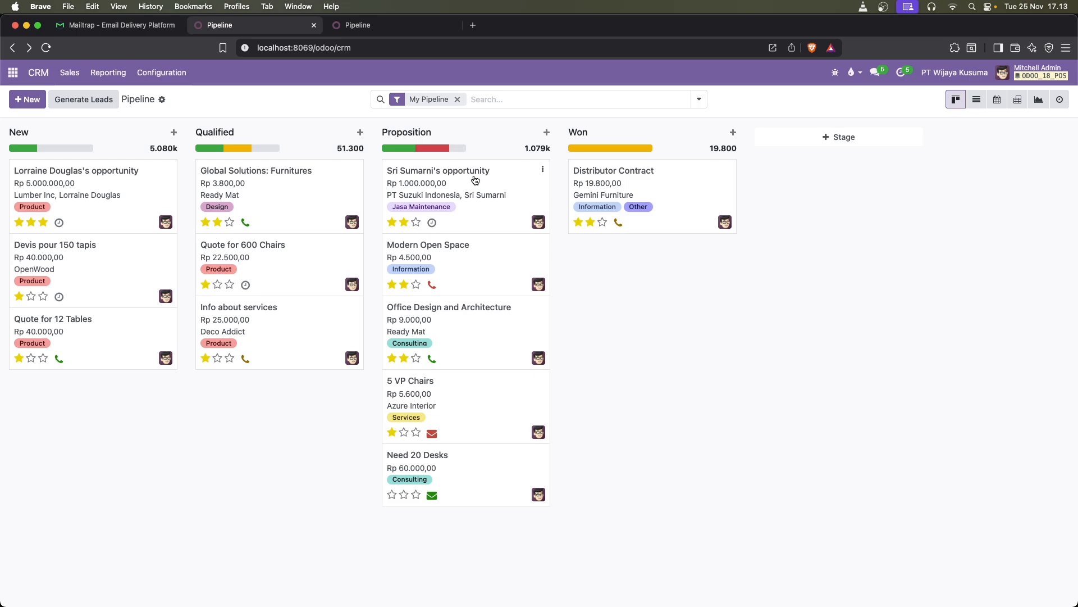
Step: Open the PT Suzuki Indonesia opportunity and set its probability to 97,62 %
left_click(474, 179)
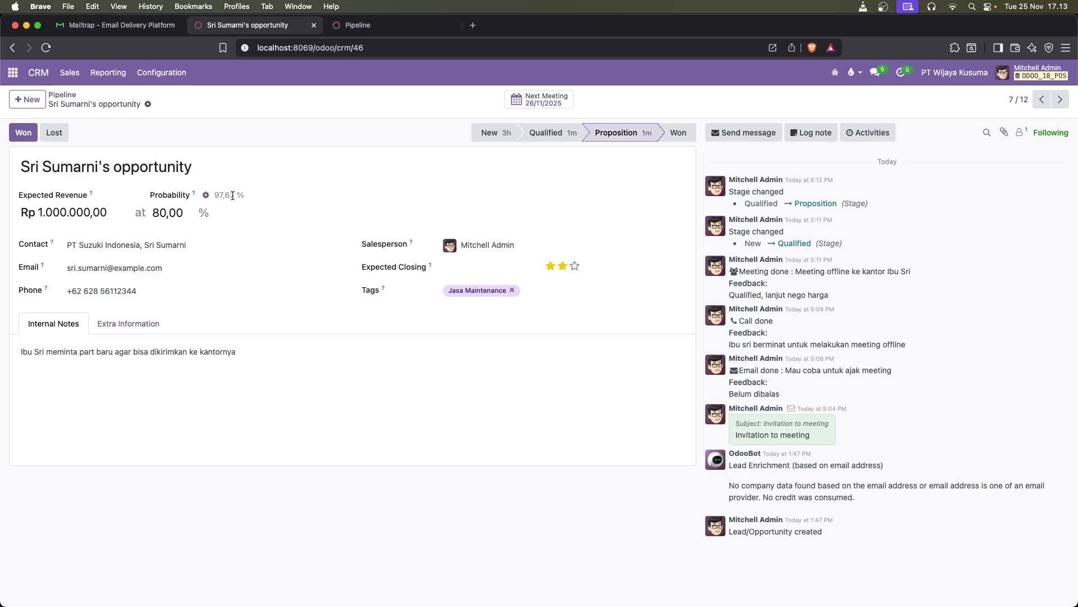
left_click_drag(236, 196, 215, 195)
double_click(167, 211)
type("97,62")
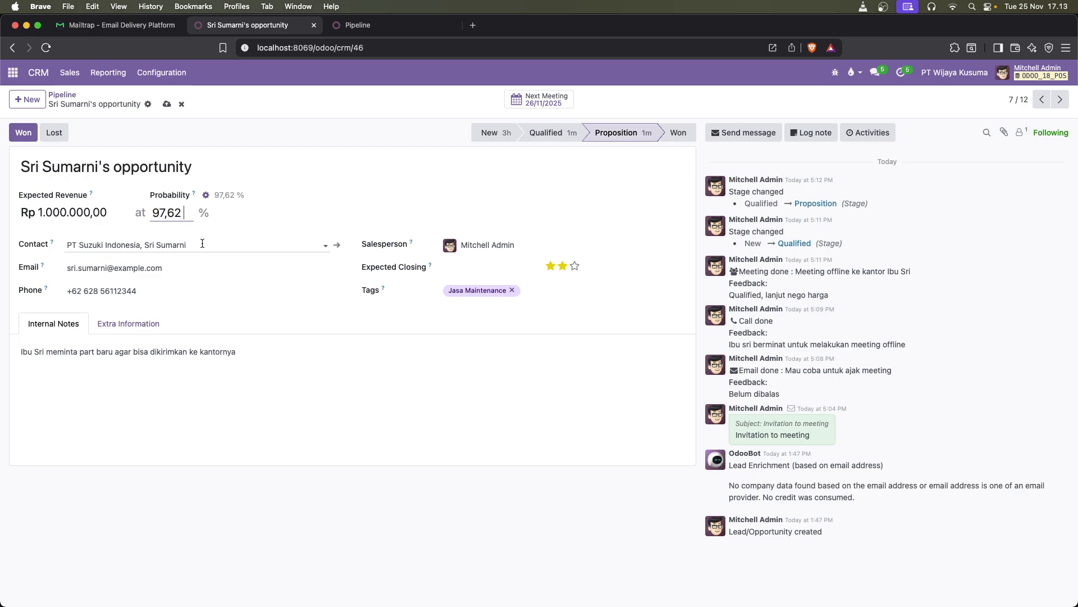
left_click(292, 224)
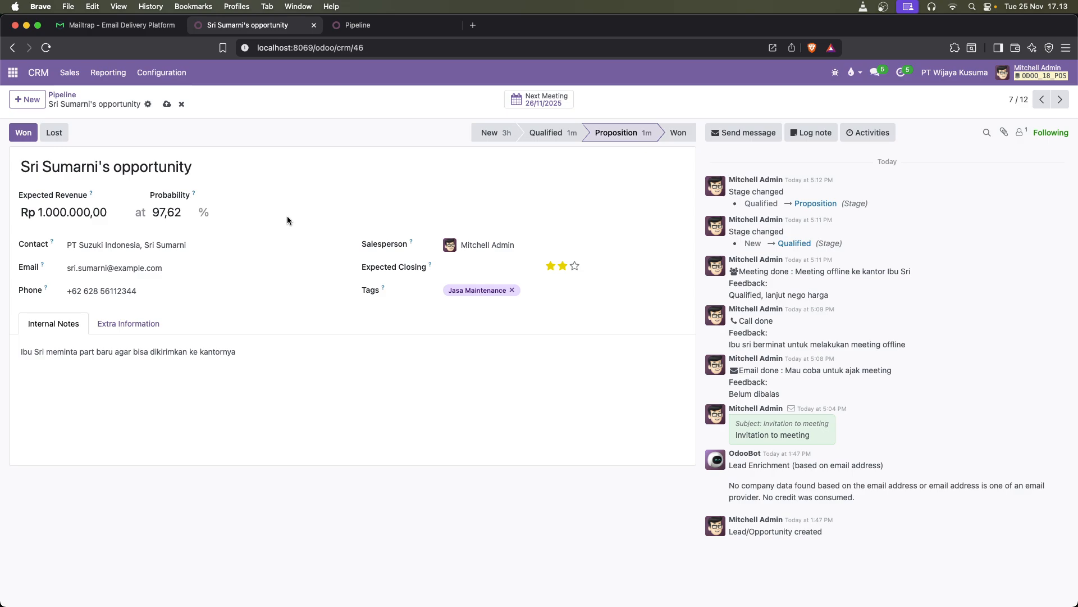
Step: Mark the opportunity as won and return to the My Pipeline board
left_click(23, 133)
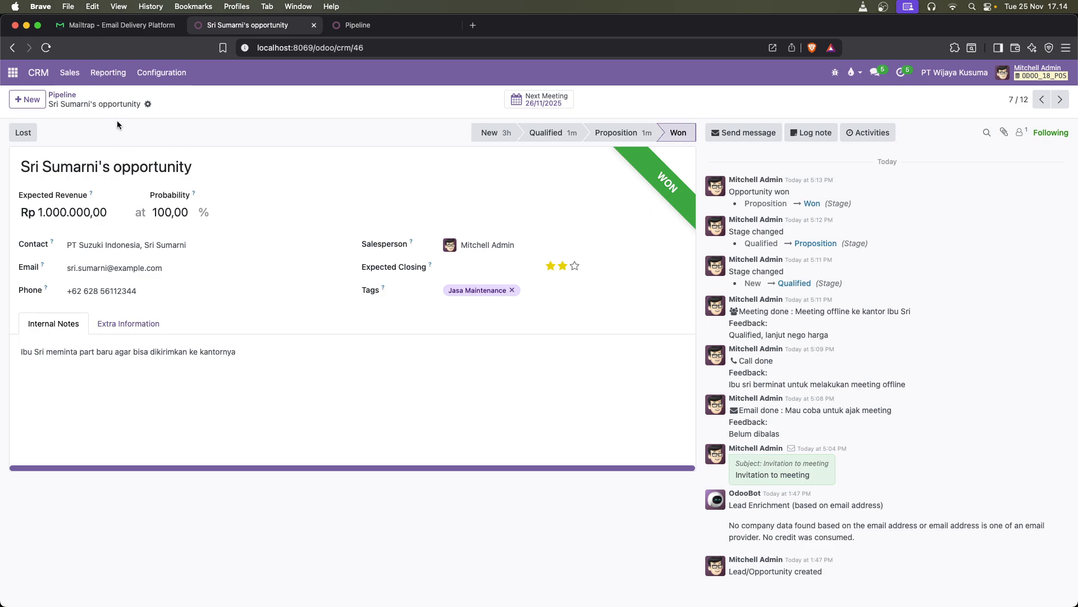
left_click(70, 74)
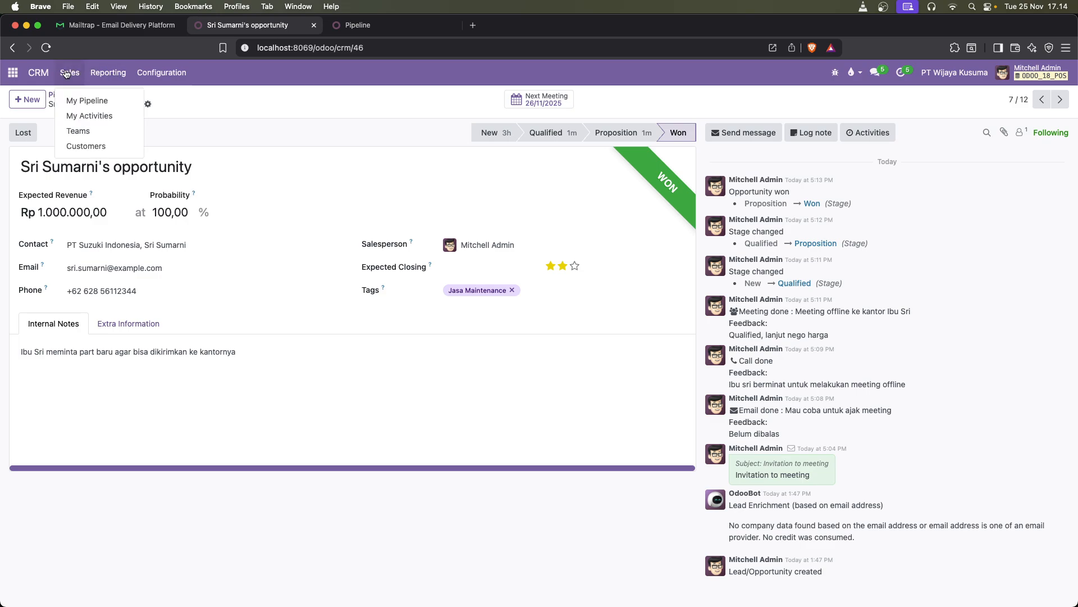
left_click(77, 98)
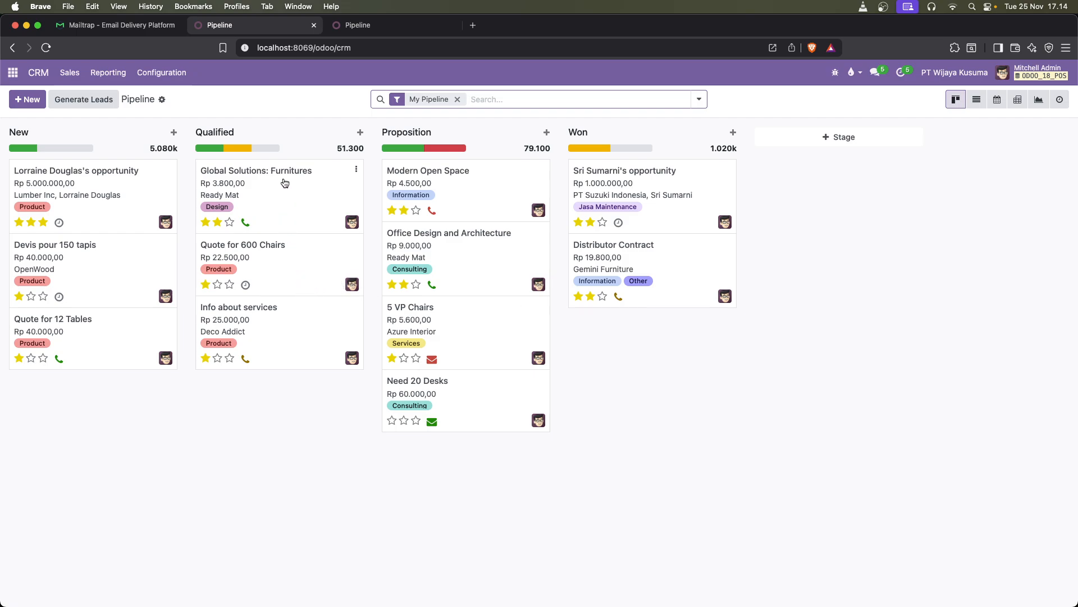
Step: Open the "Info about services" opportunity, start marking it as lost and list the available lost reasons
left_click(281, 321)
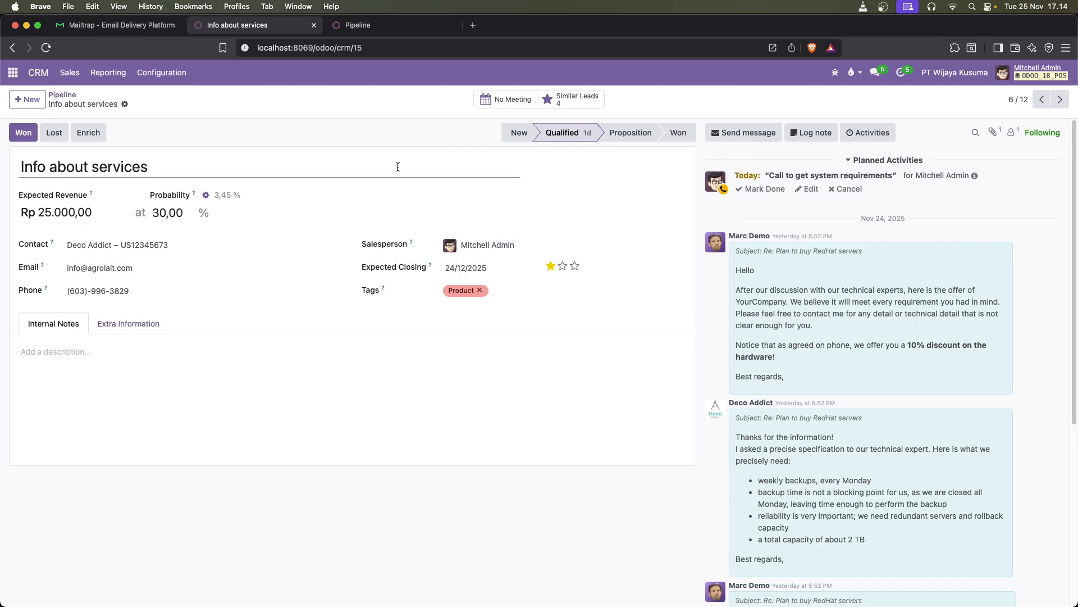
left_click(54, 134)
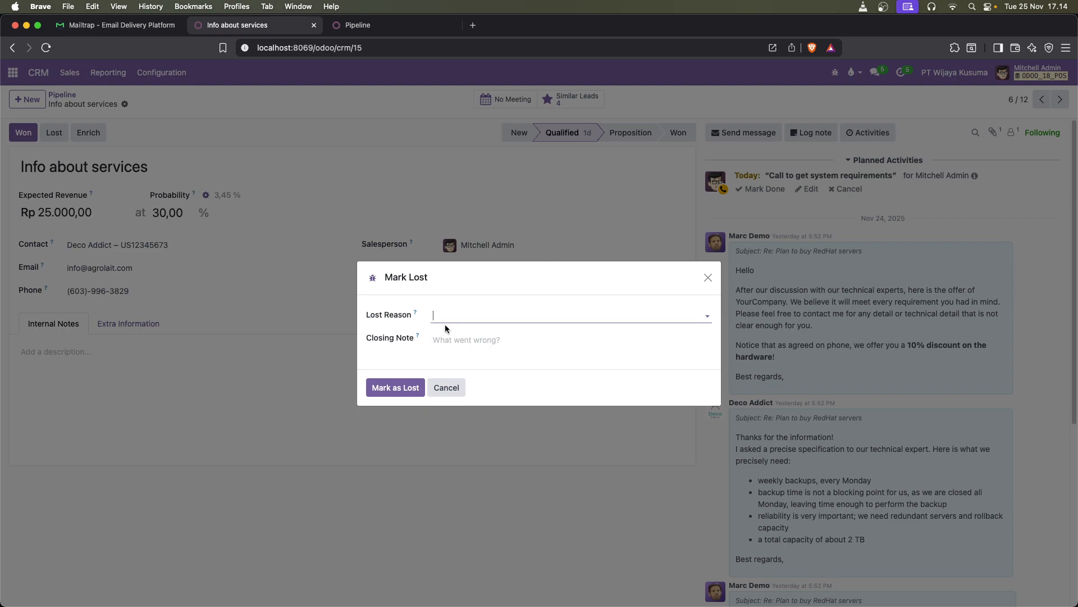
left_click(707, 318)
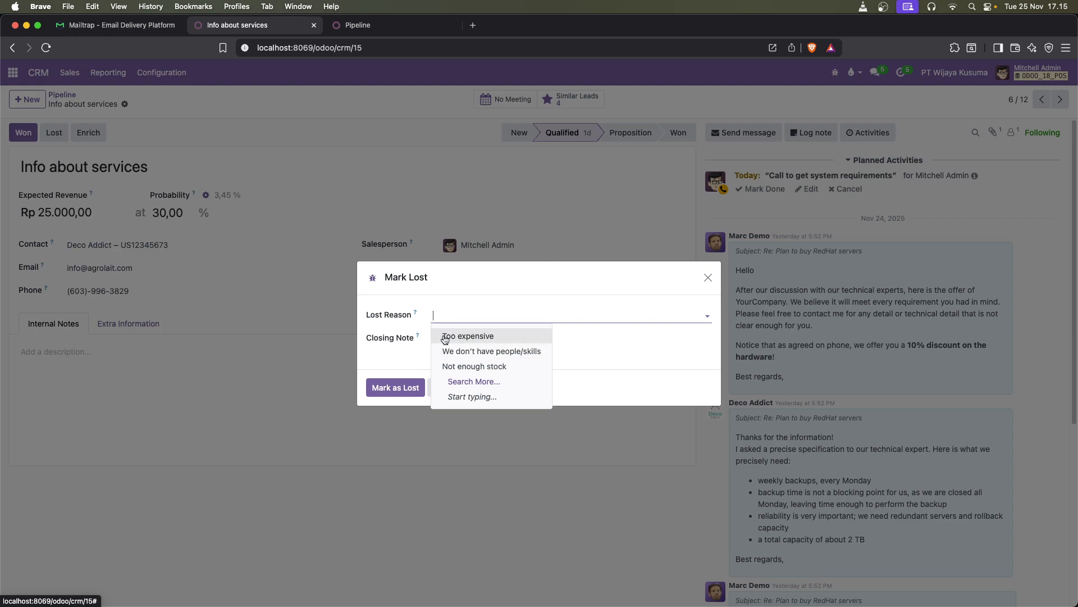
Step: In the other CRM browser tab, open the Lost Reasons configuration and save a new reason named "Ada competitor lain"
left_click(367, 25)
left_click(166, 72)
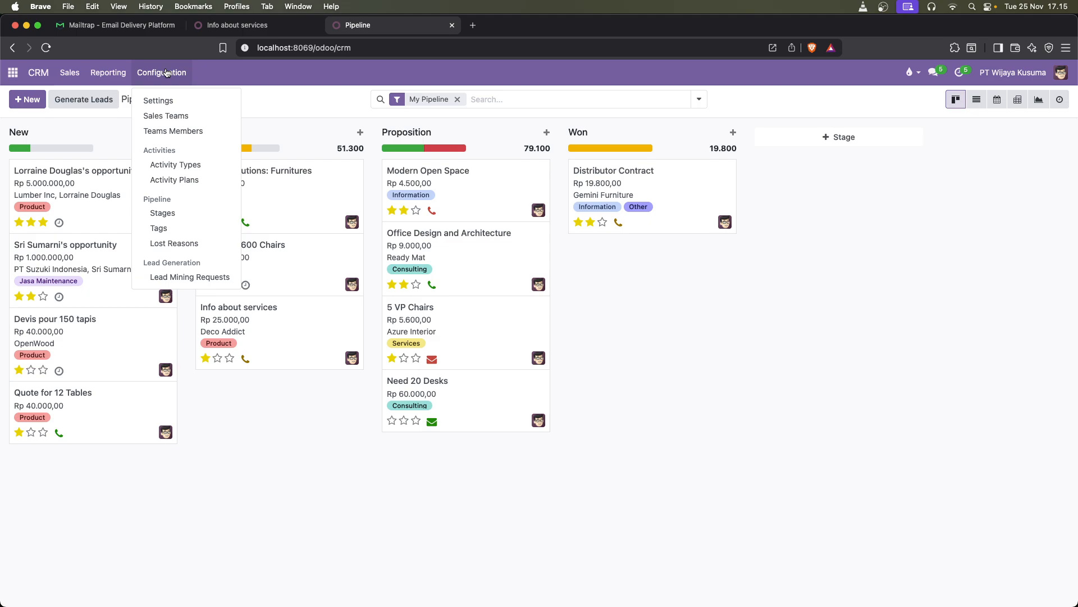
left_click(175, 243)
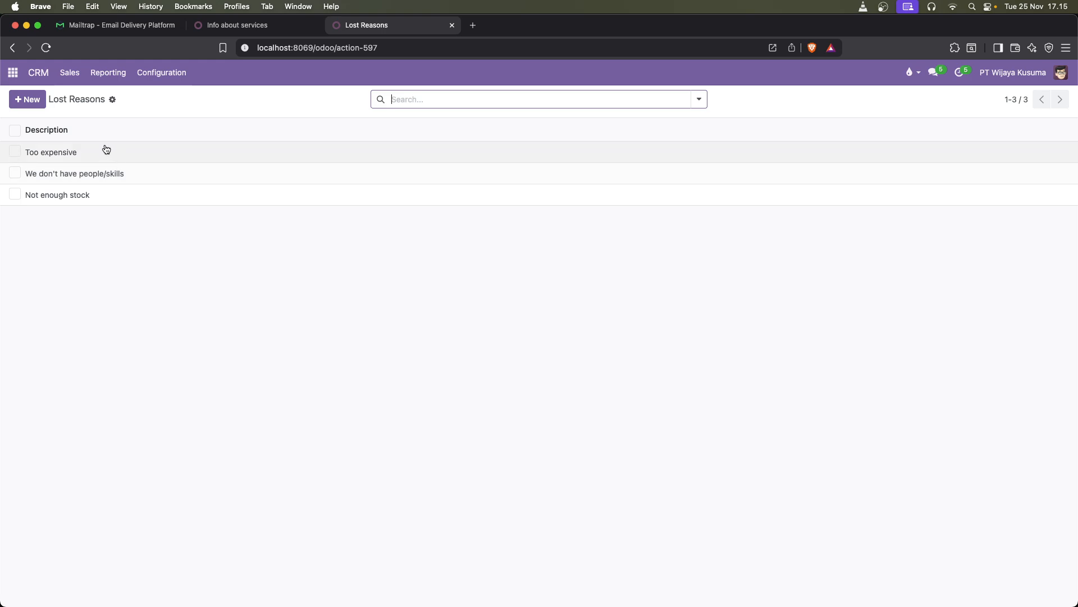
left_click(32, 100)
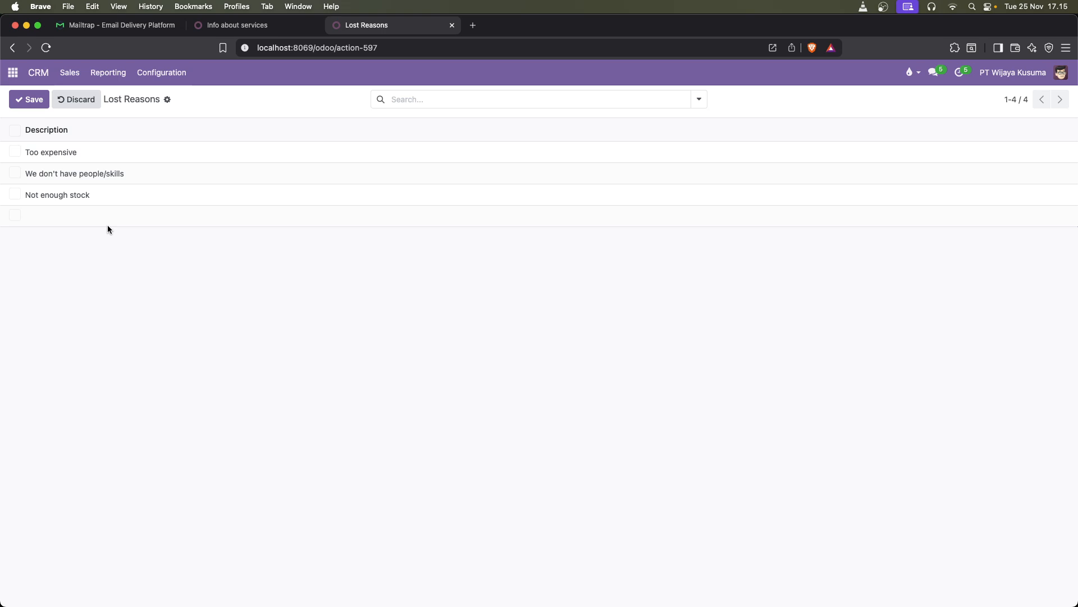
type("Ada competitor lain")
left_click(26, 99)
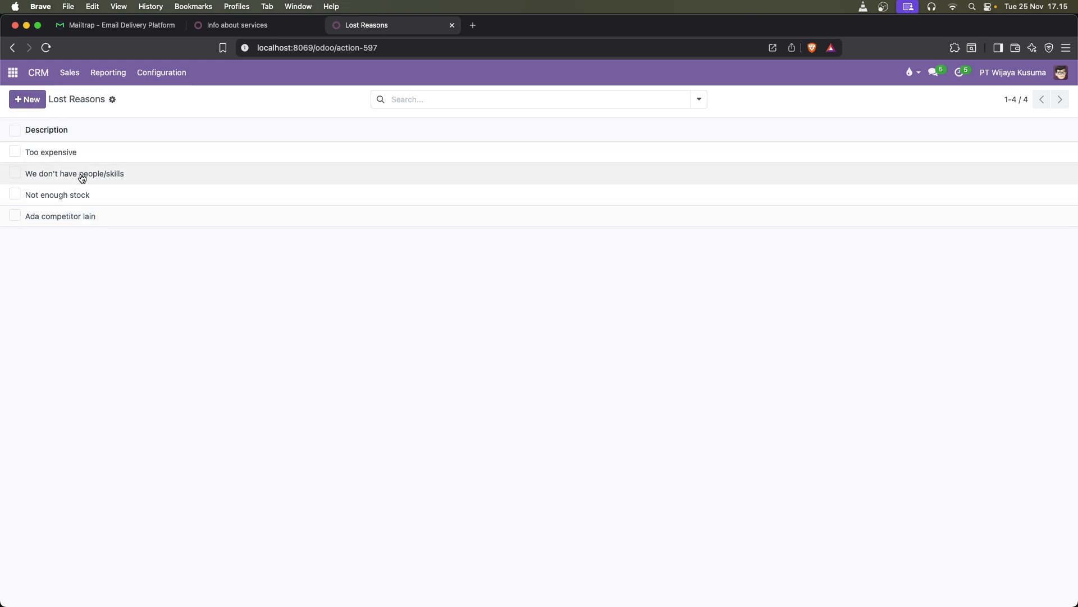
Step: Return to the opportunity's Mark Lost dialog and set the lost reason to "Ada competitor lain"
left_click(264, 28)
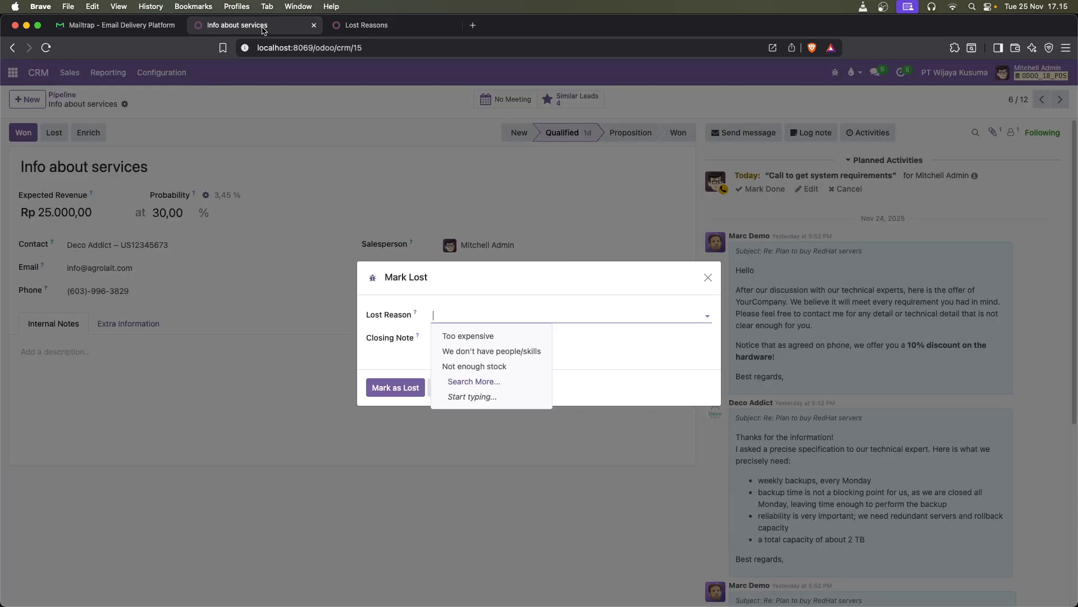
left_click(519, 317)
left_click(519, 317)
type("Ada")
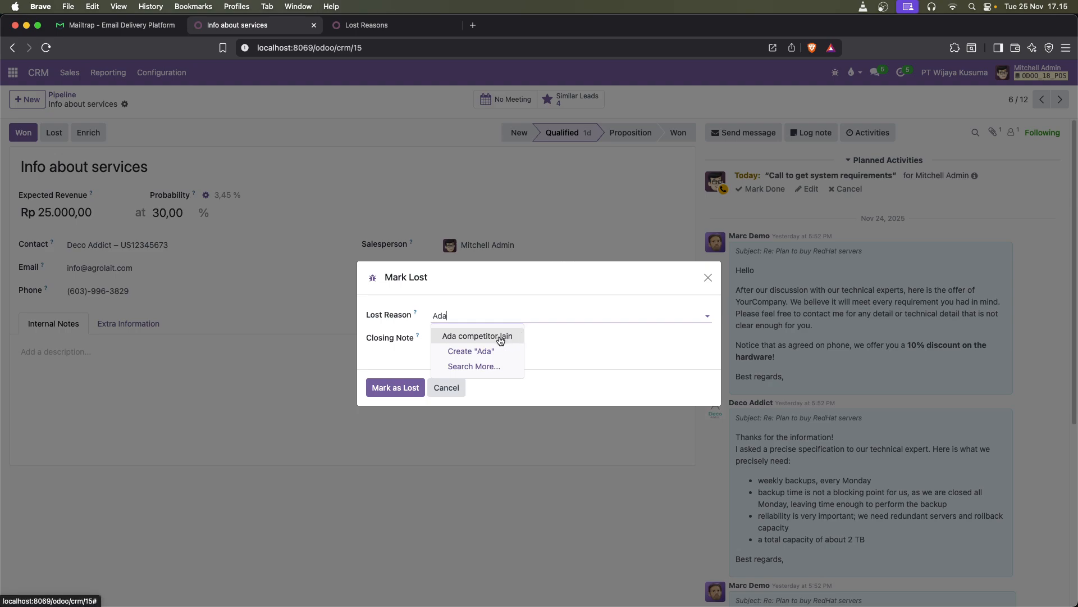
left_click(499, 337)
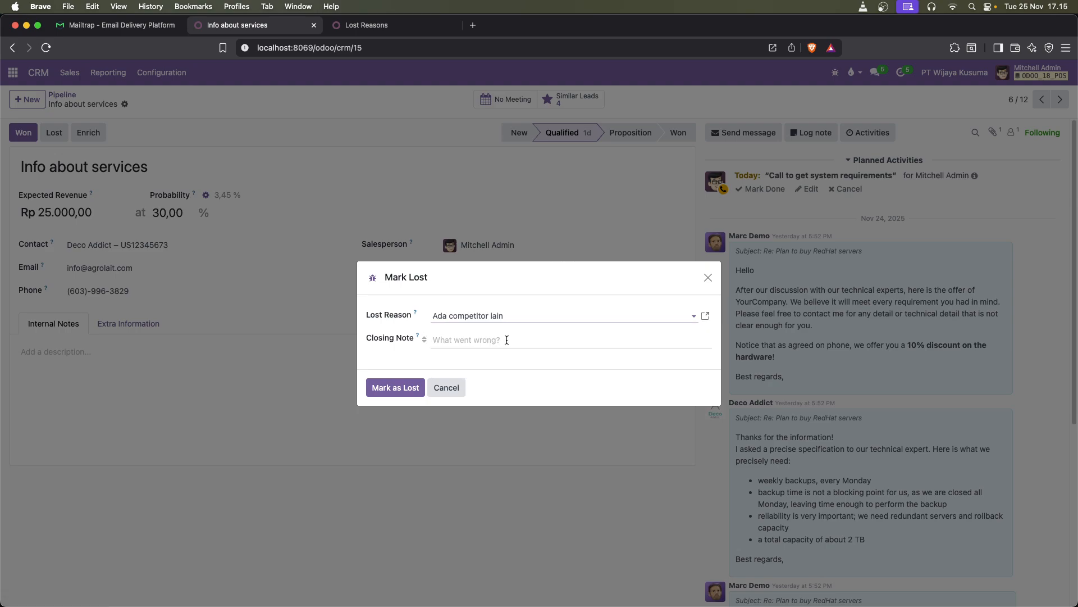
Step: Add the closing note "jangan pilih user/lead ini lagi karna sudah tau vendor dengan harga yang lebih murah." and mark the opportunity as lost
left_click(507, 340)
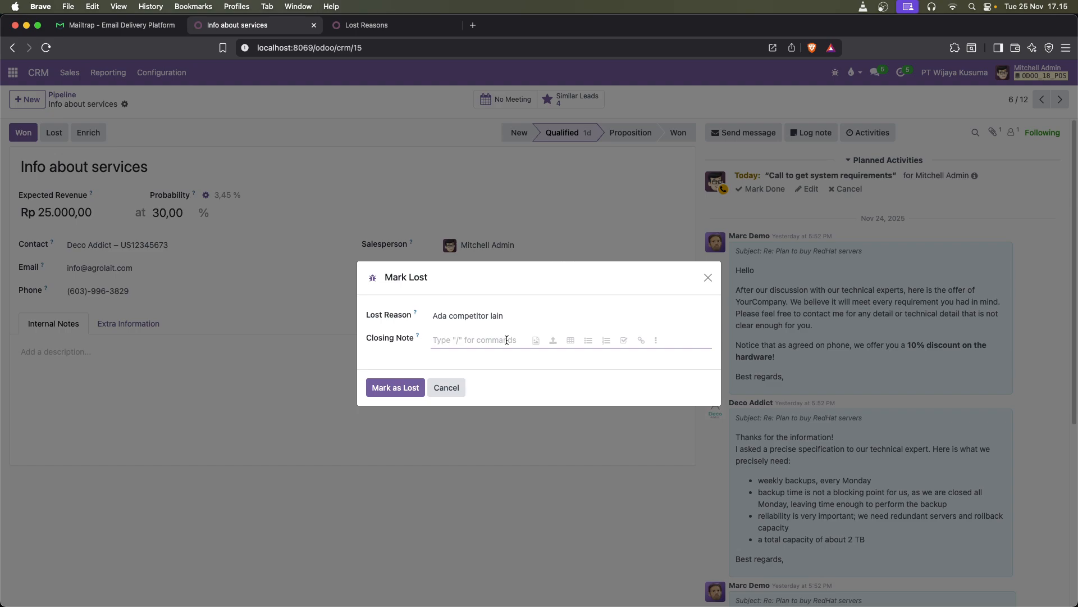
type("janga")
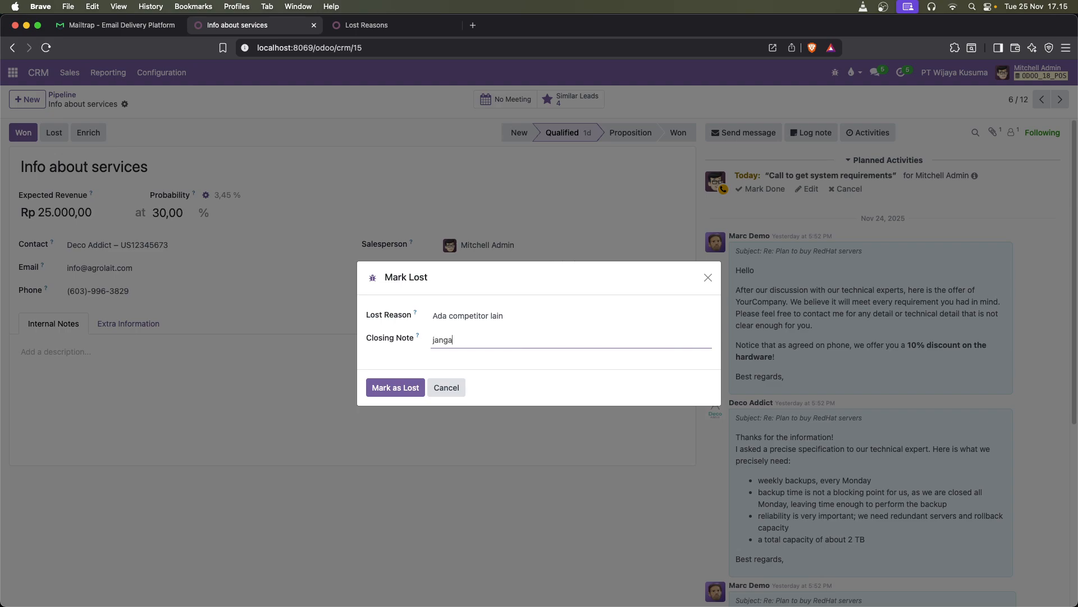
type("n ambil")
key("BackSpace")
key("BackSpace")
key("BackSpace")
key("BackSpace")
key("BackSpace")
key("BackSpace")
key("BackSpace")
type("pilih user/lead ini lagi karna s")
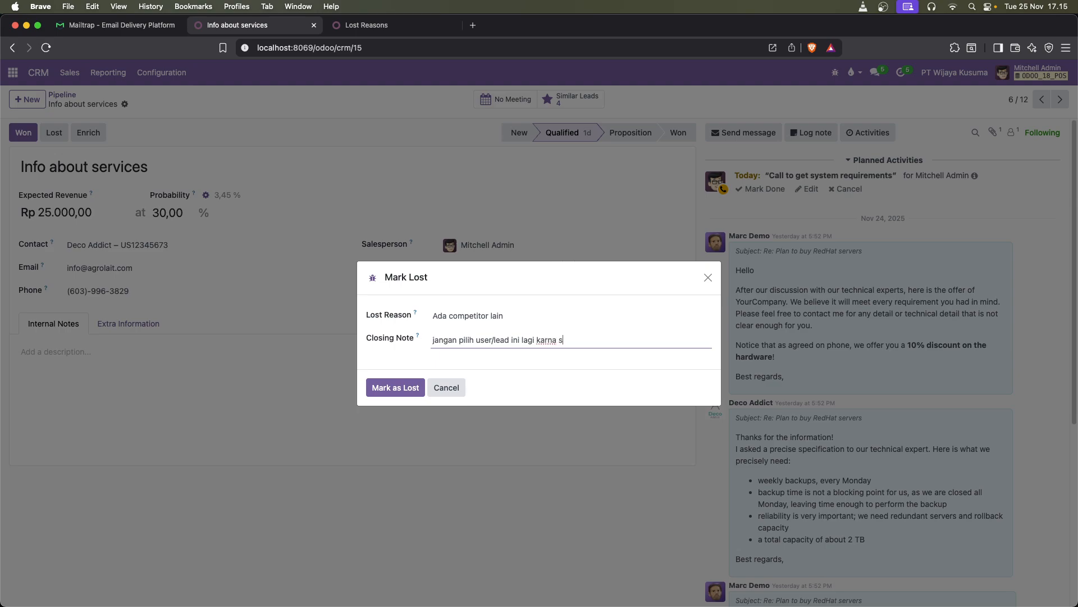
type("uda h tau vendor dengan harga yan")
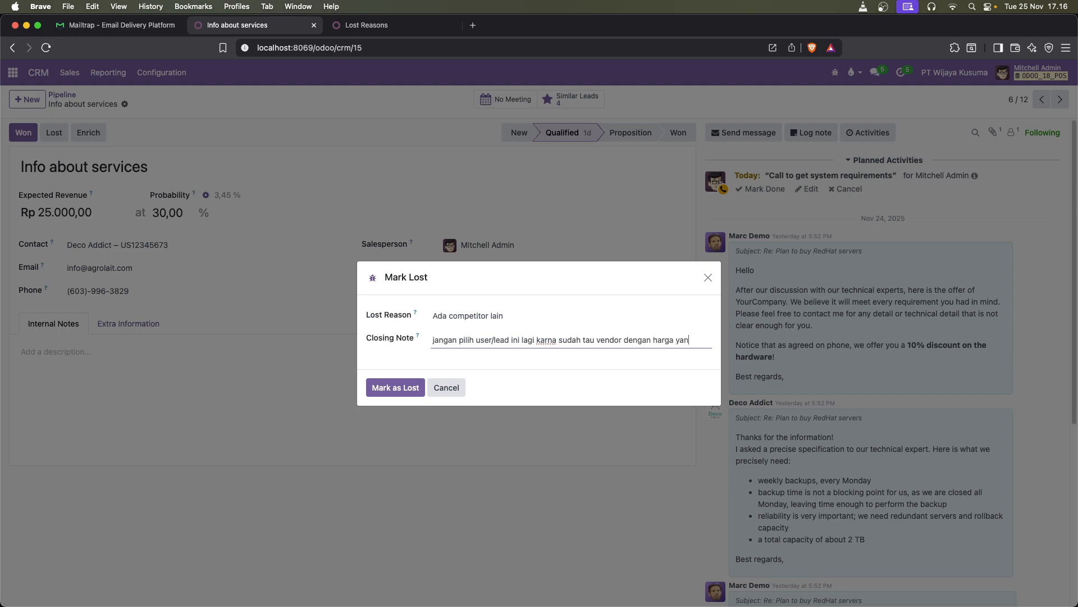
type("g lebih murah.")
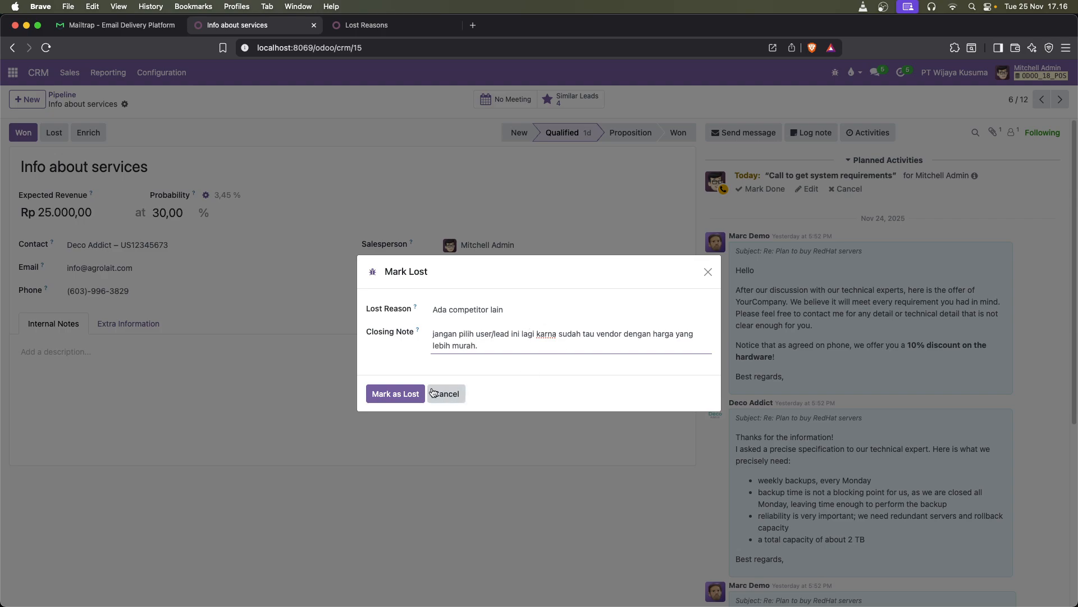
left_click(398, 393)
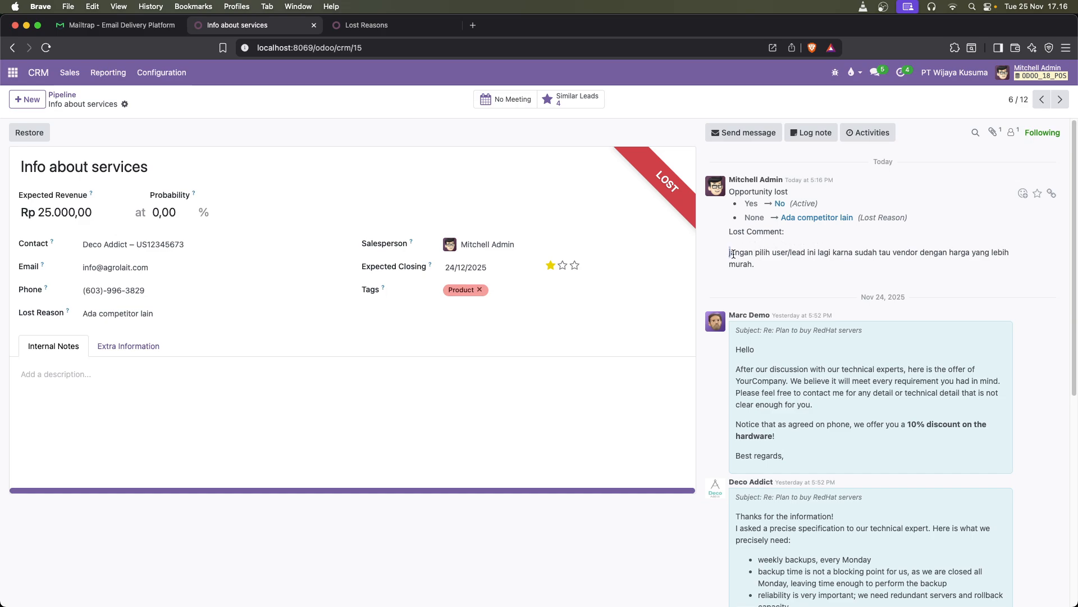
Step: Review the lost comment logged on the opportunity and show the My Pipeline board
left_click_drag(729, 254, 751, 264)
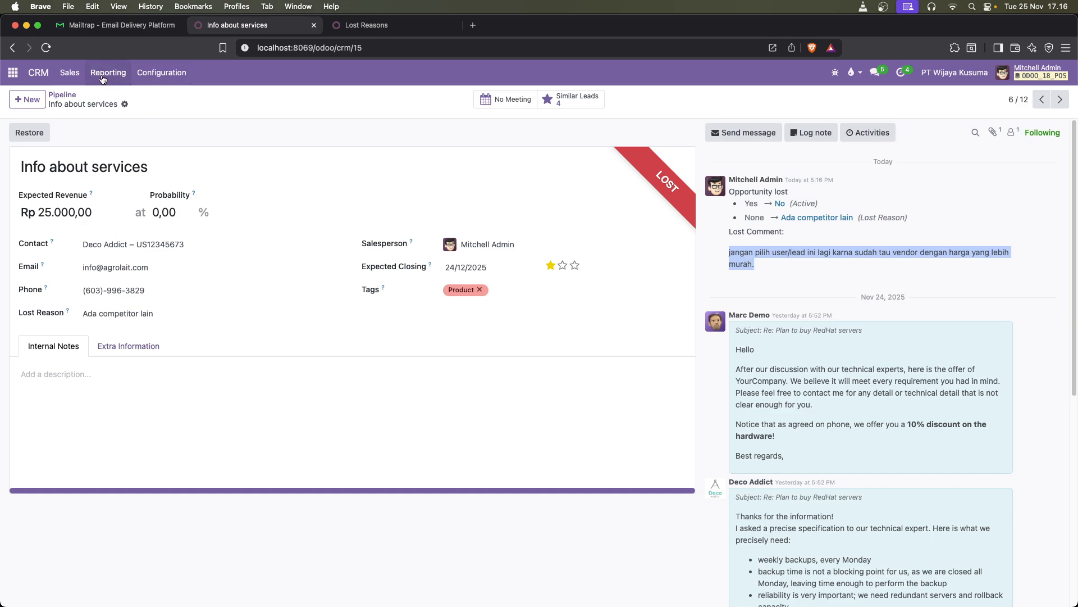
left_click(74, 79)
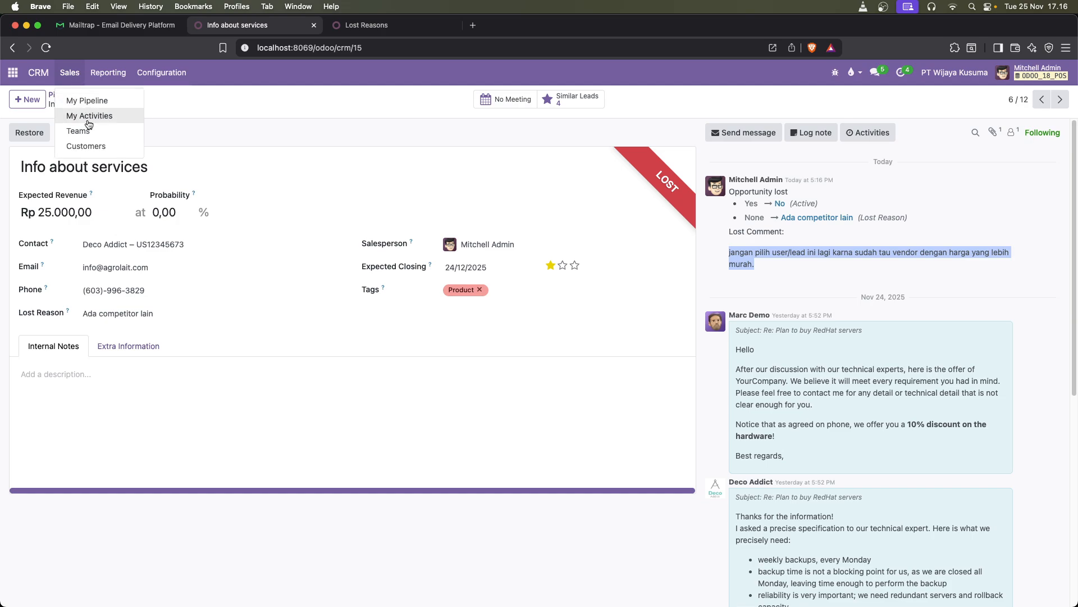
left_click(87, 102)
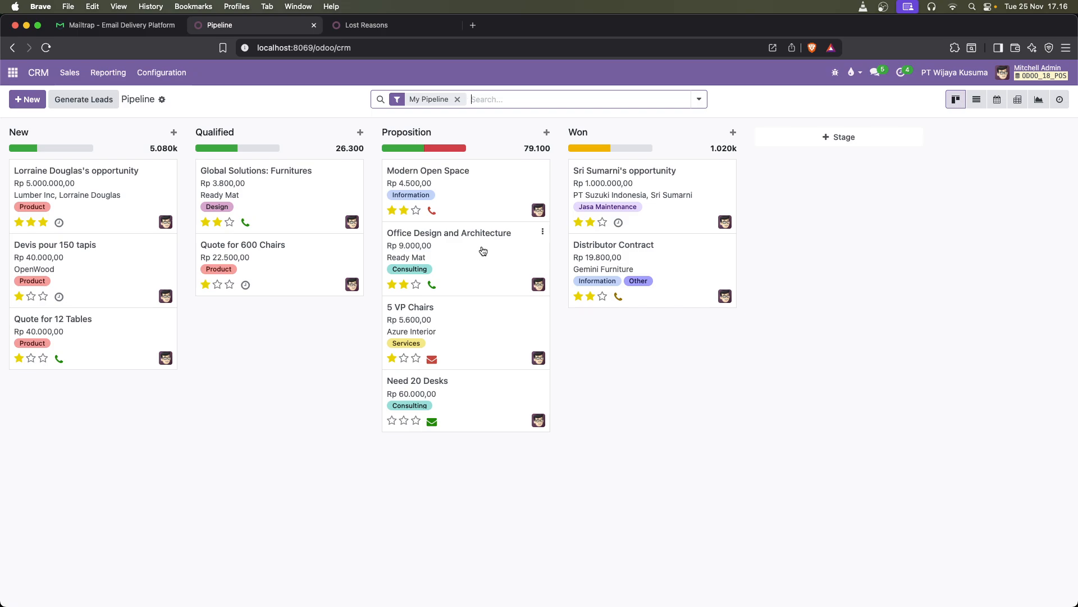
Step: Go back to the lost "Info about services" opportunity, check its contact and return to the My Pipeline board
left_click(12, 48)
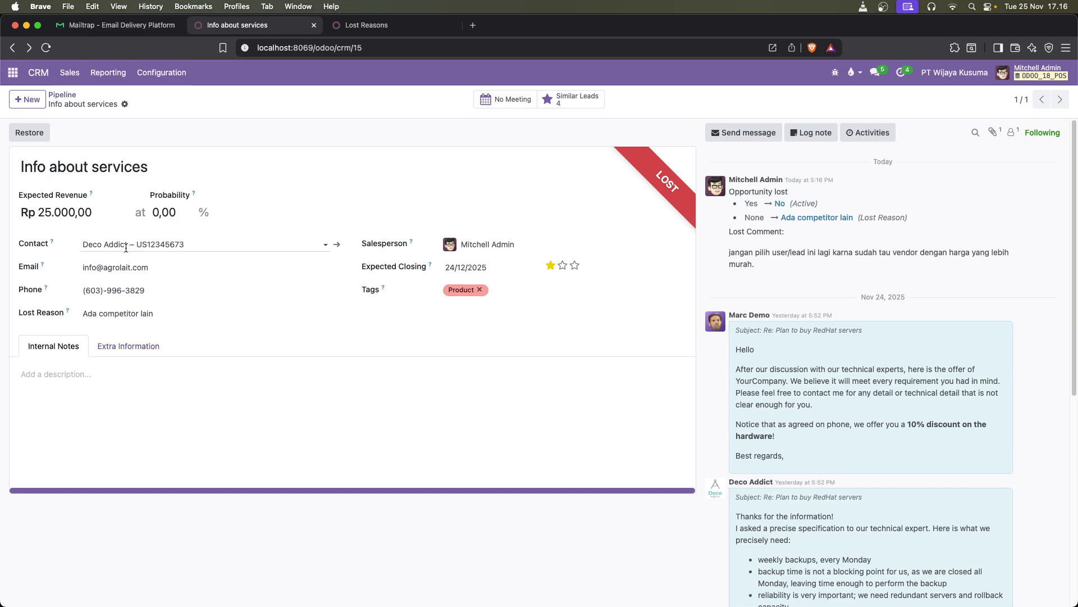
left_click_drag(82, 244, 128, 244)
left_click(331, 182)
left_click(70, 72)
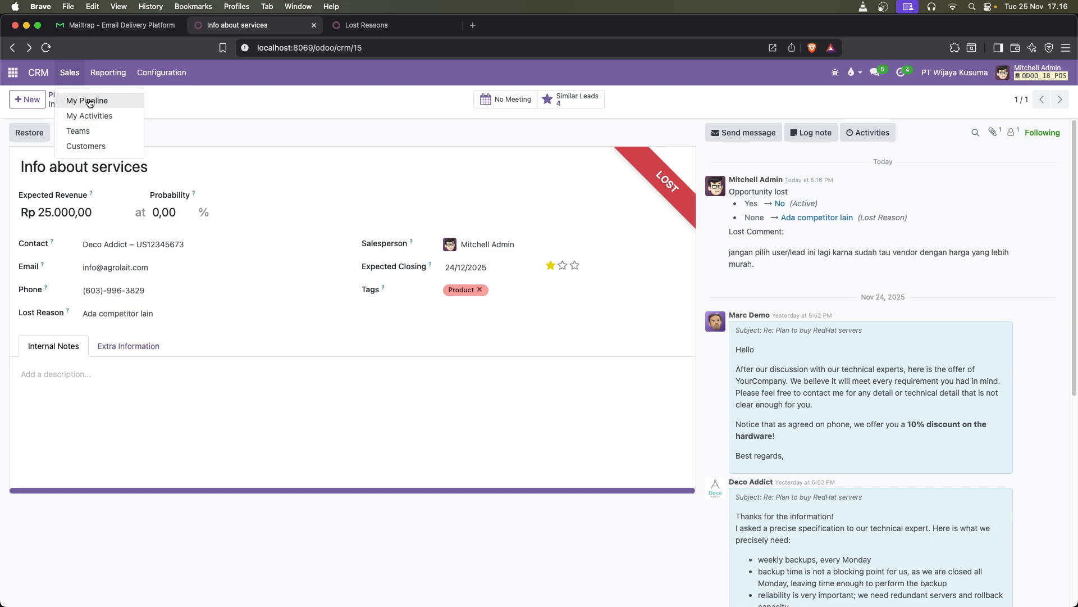
left_click(90, 100)
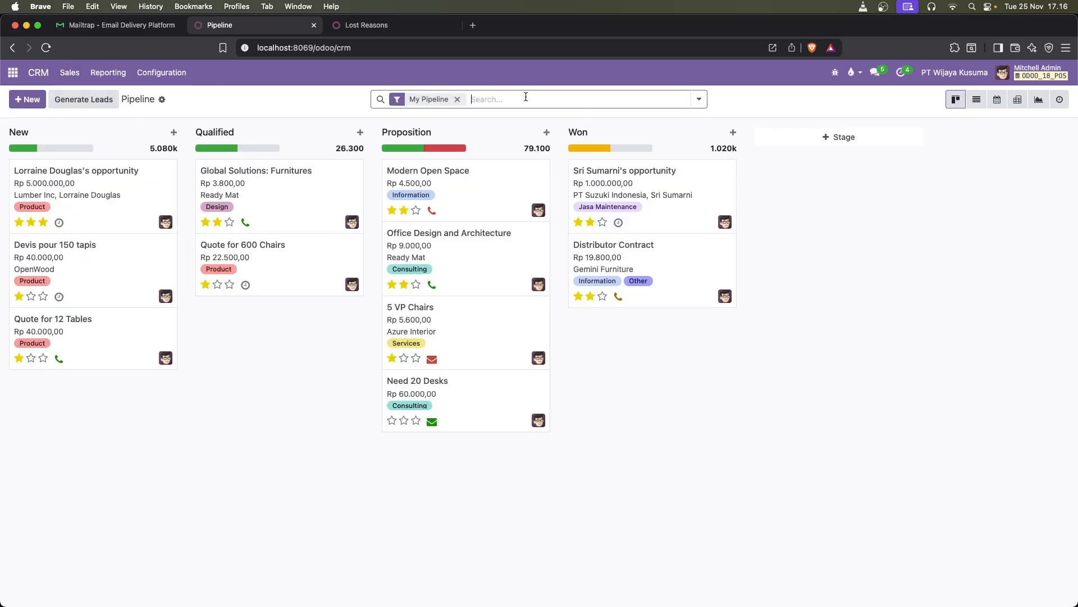
Step: Filter the My Pipeline board to show only lost opportunities
left_click(525, 97)
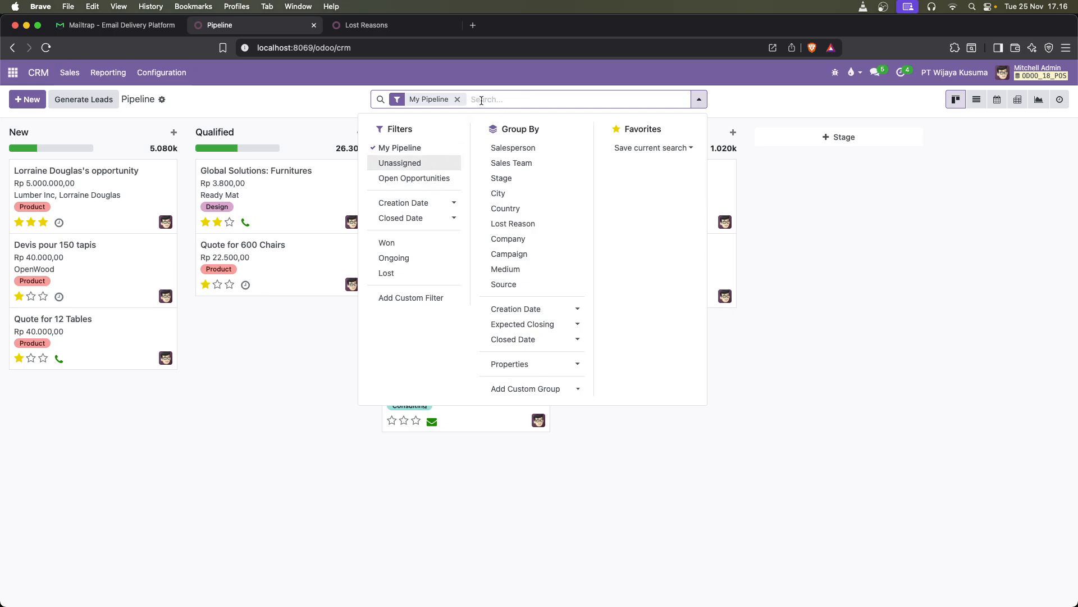
left_click(403, 274)
left_click(299, 288)
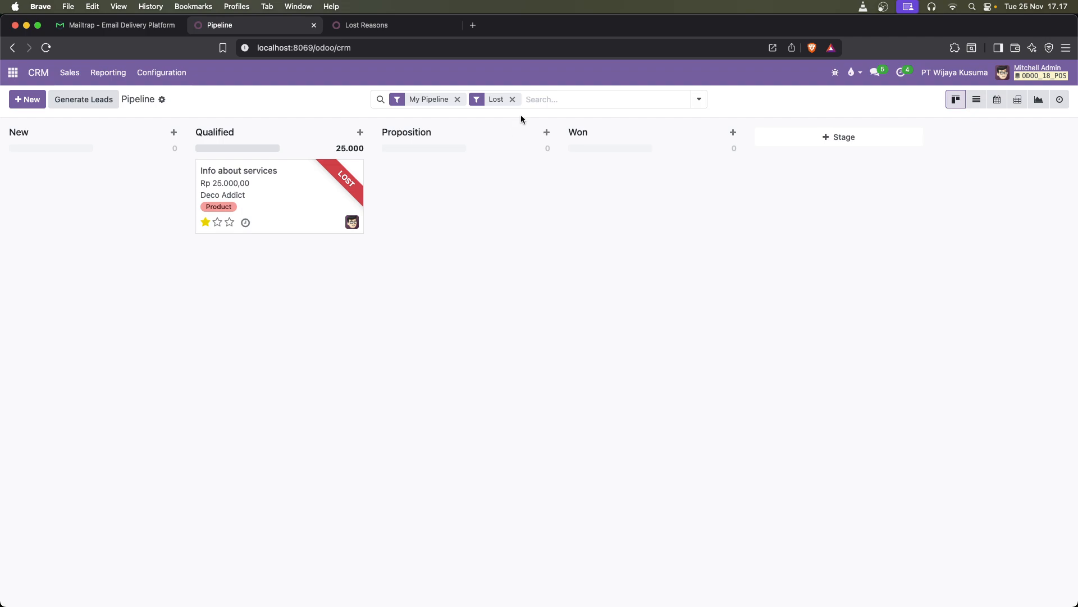
Step: Clear the Lost filter and filter the pipeline board by Won or Lost opportunities together
left_click(513, 100)
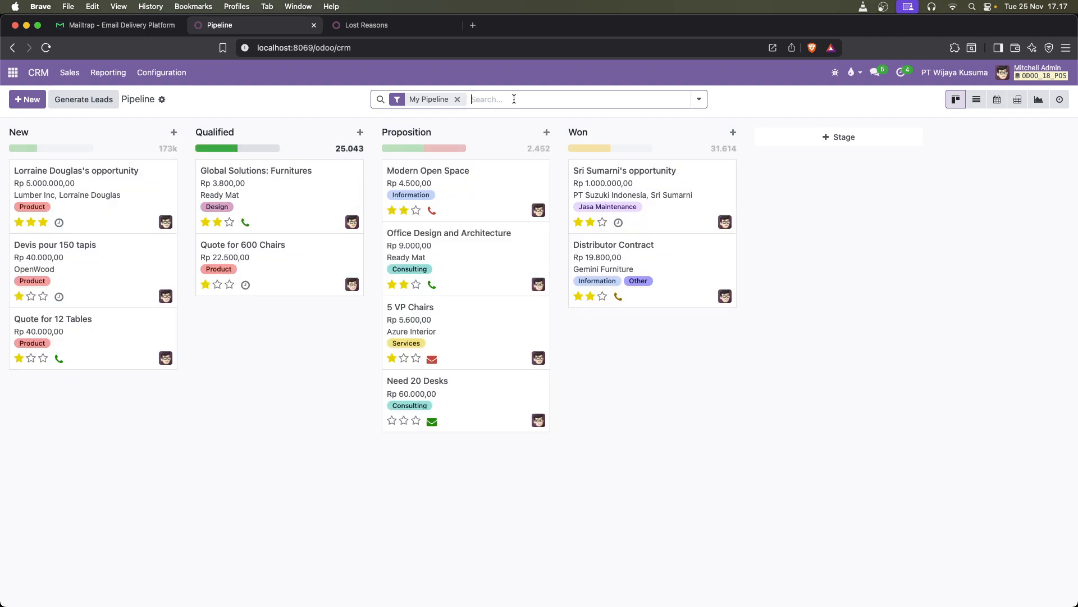
left_click(514, 100)
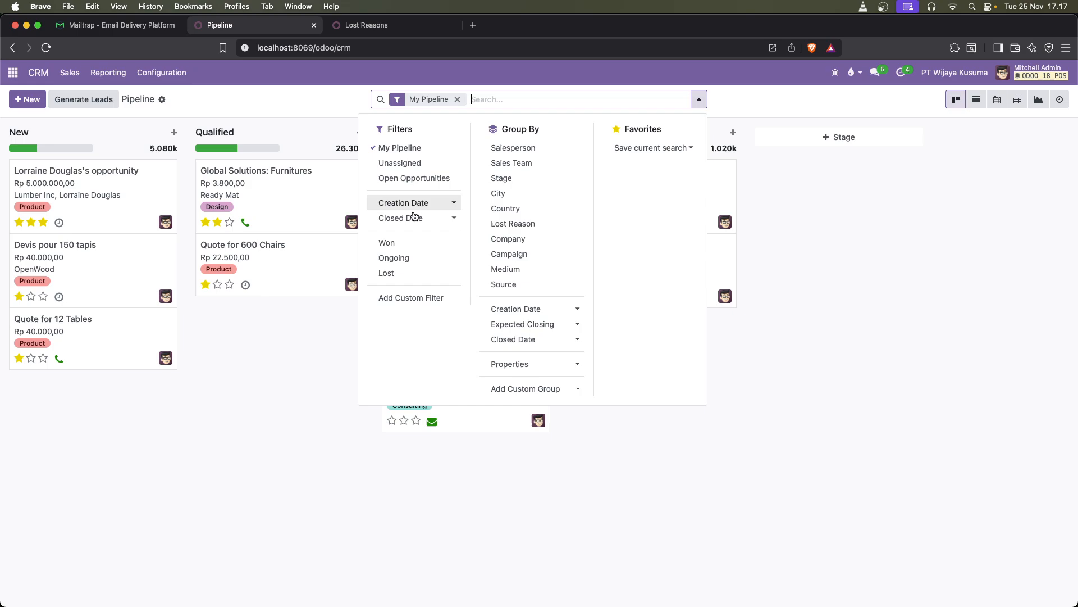
left_click(390, 242)
left_click(395, 274)
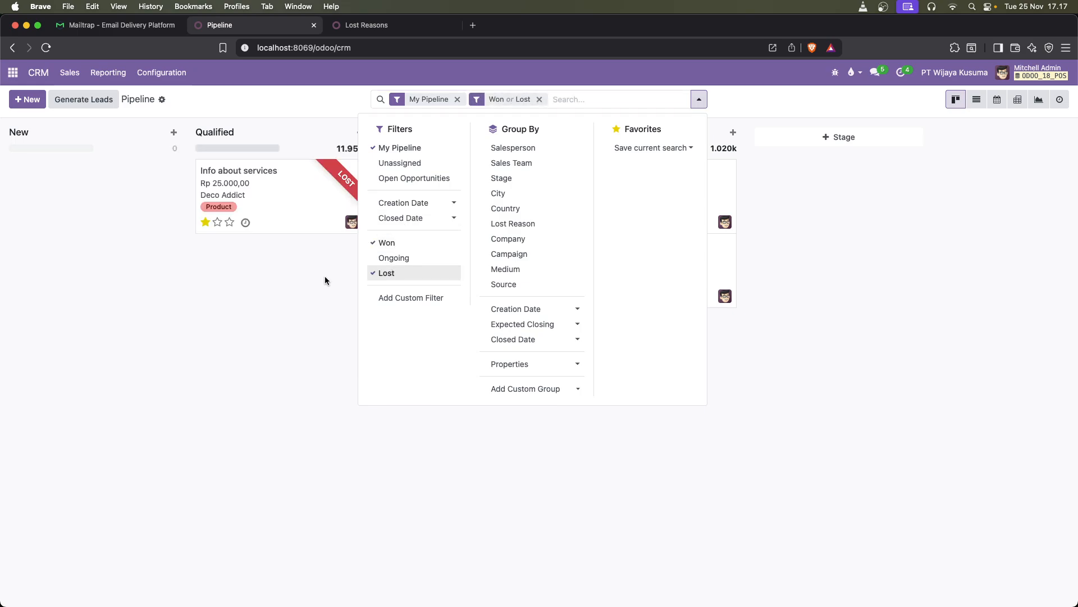
left_click(331, 449)
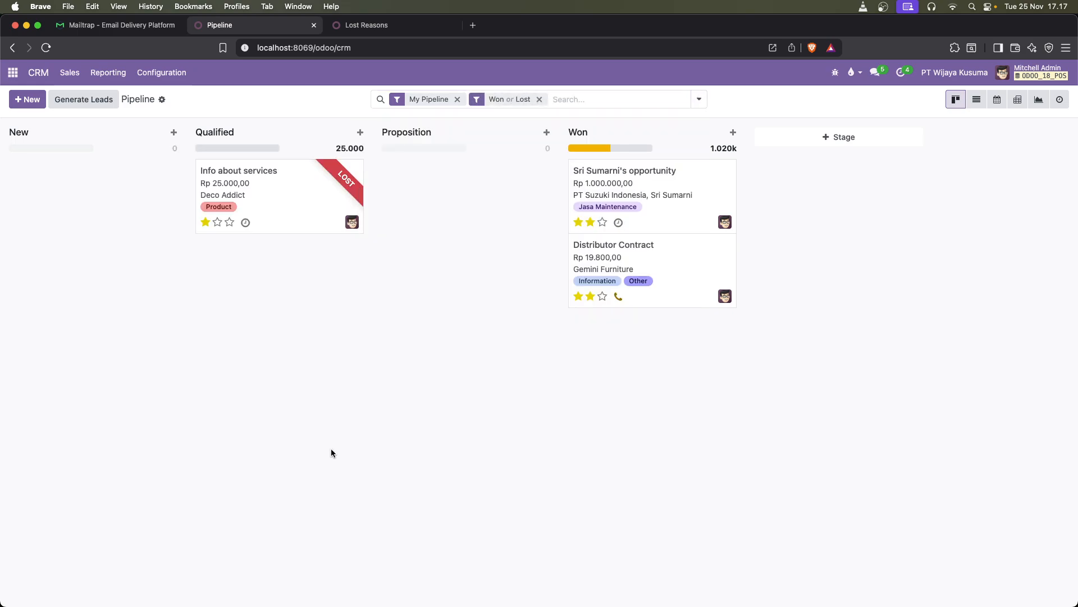
Step: Remove the Won or Lost filter from the pipeline board and check the available filters again
left_click(539, 99)
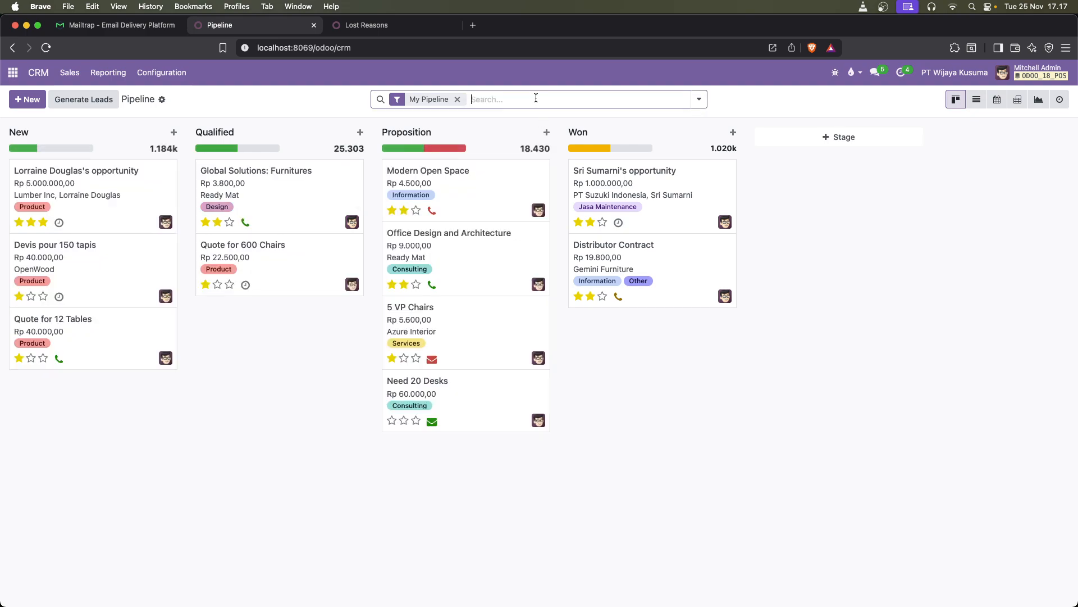
left_click(503, 101)
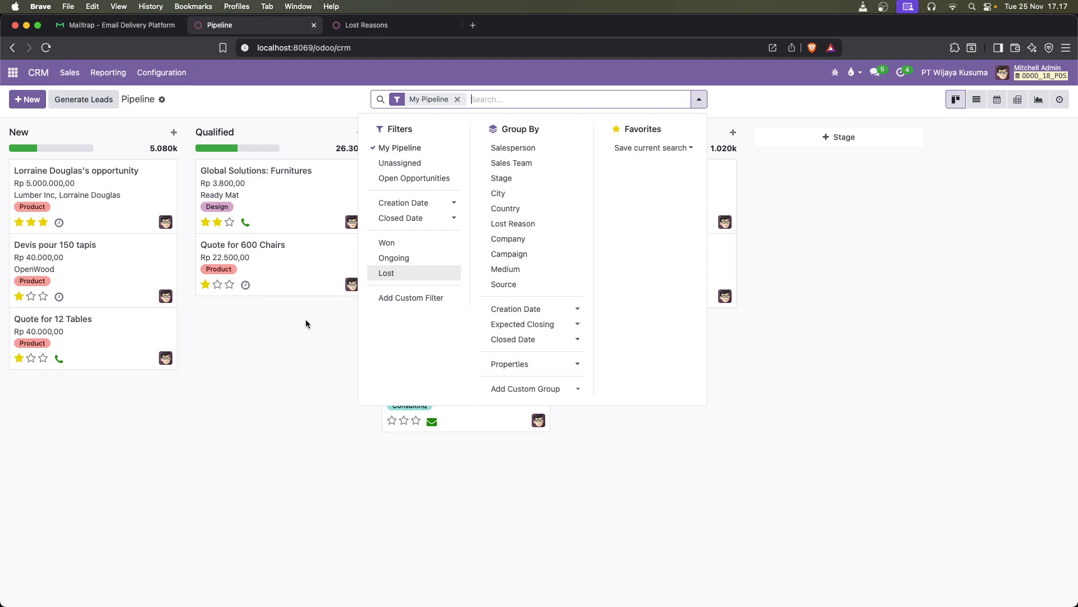
left_click(274, 360)
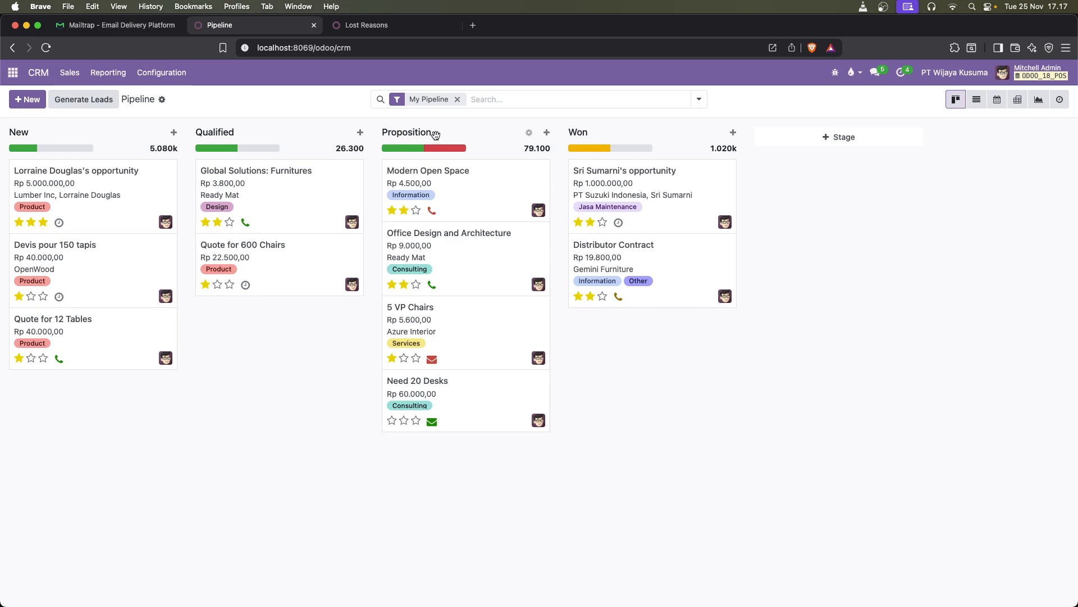
Step: Create a new pipeline stage named Negotiation in the CRM stage configuration and save it
left_click(842, 140)
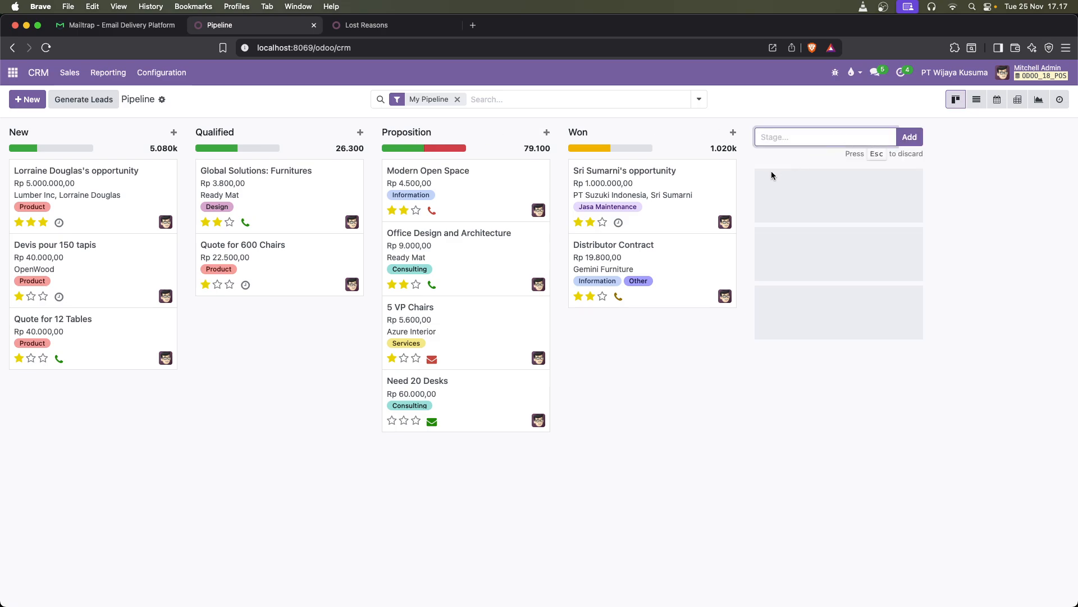
left_click(160, 73)
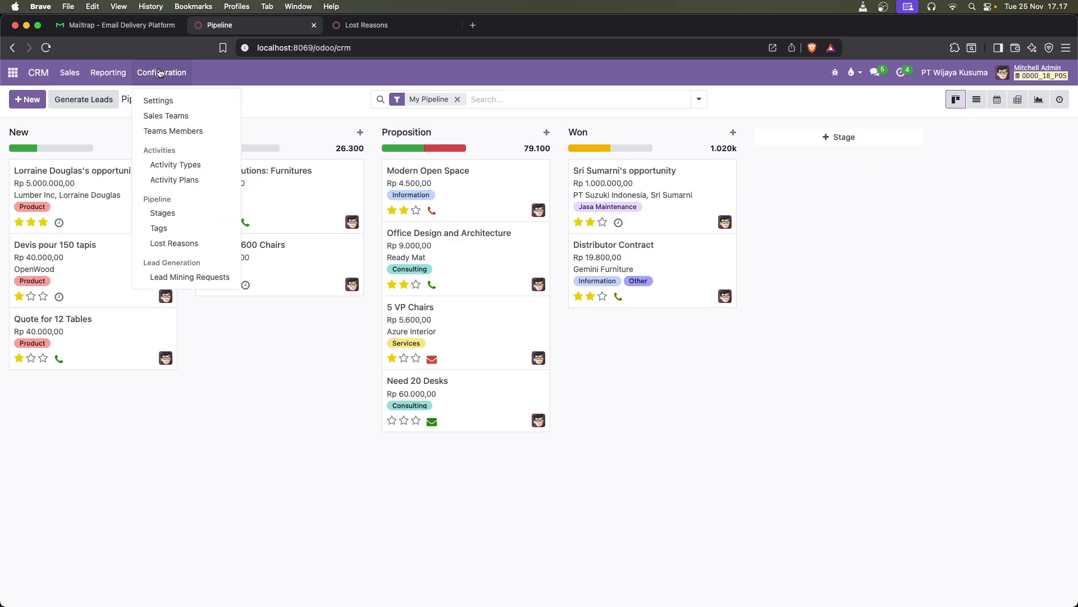
left_click(163, 212)
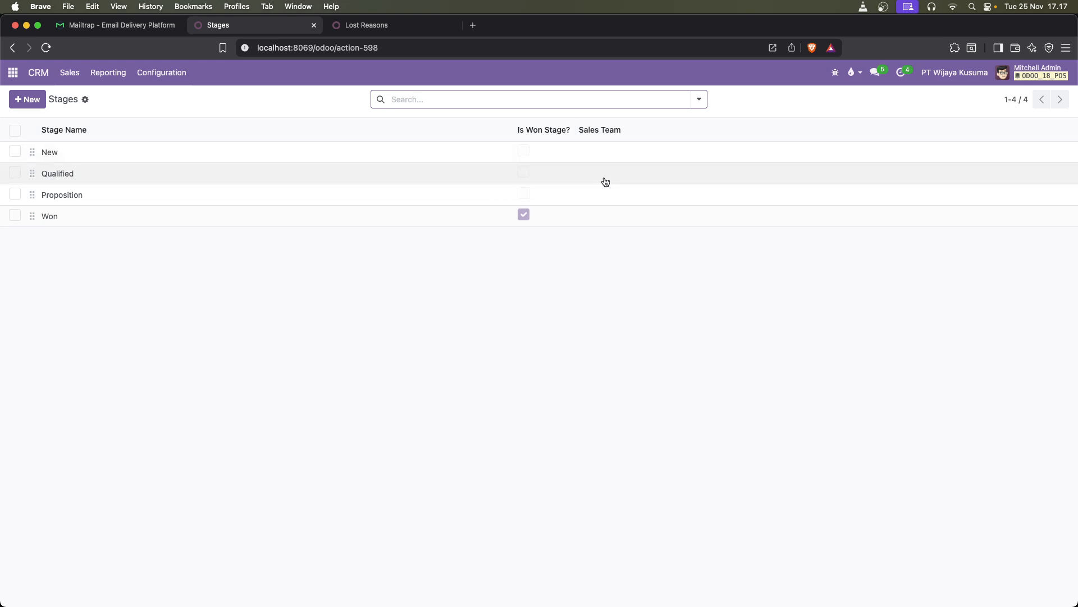
left_click(30, 102)
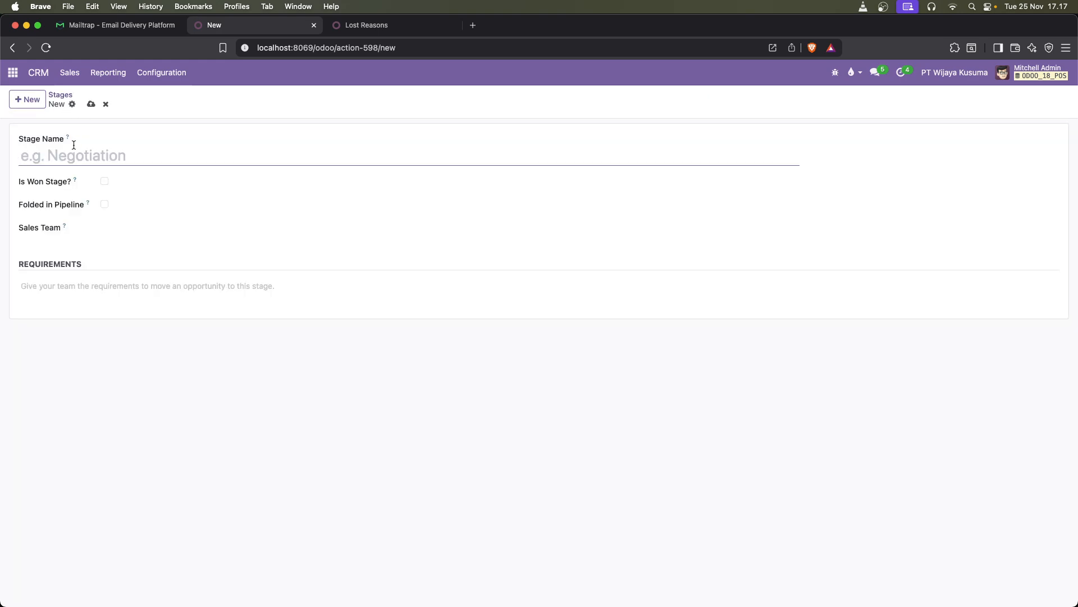
type("Negotiation")
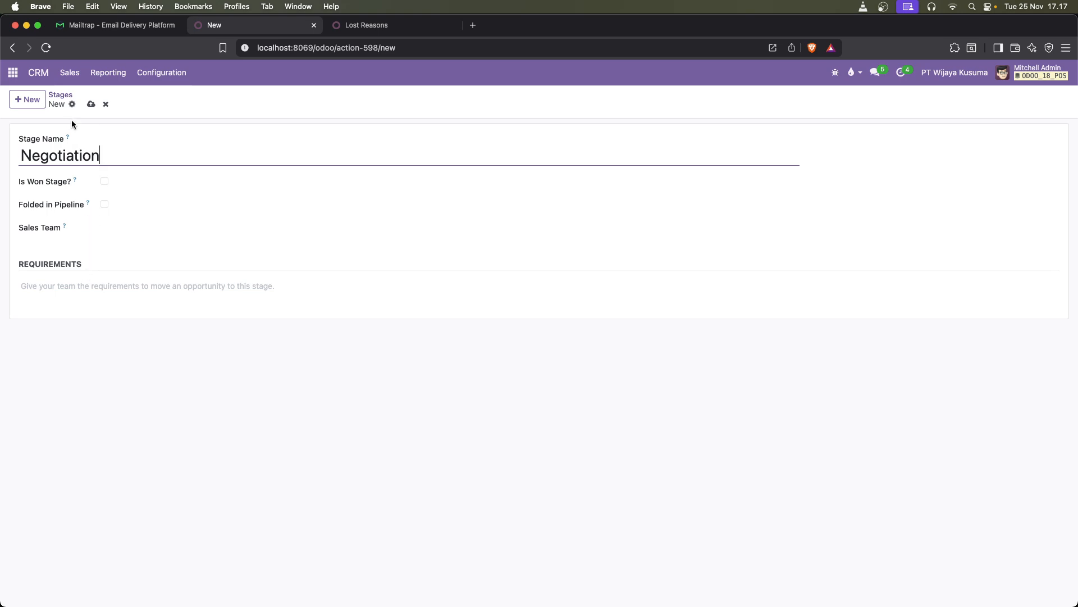
left_click(92, 105)
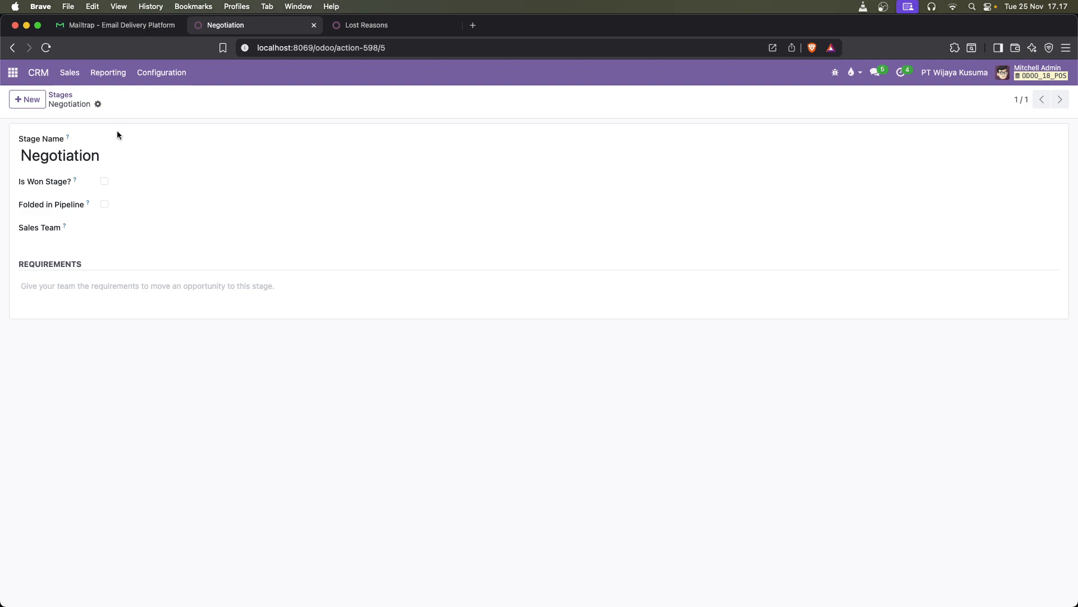
Step: On the My Pipeline board, place the Negotiation stage between Proposition and Won and move the Modern Open Space opportunity into it
left_click(70, 73)
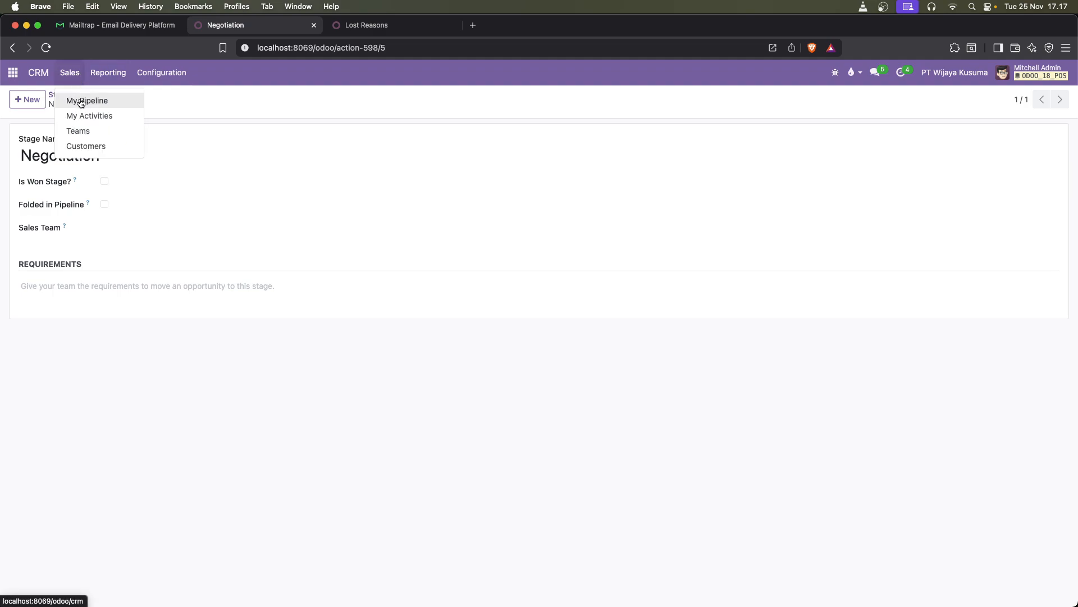
left_click(80, 101)
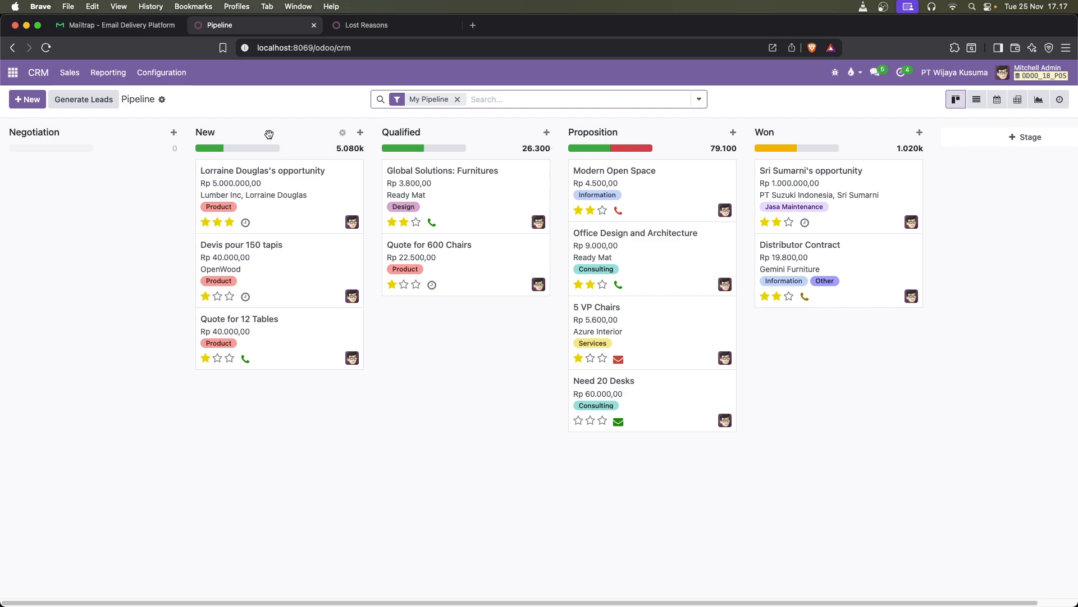
left_click_drag(71, 137, 652, 138)
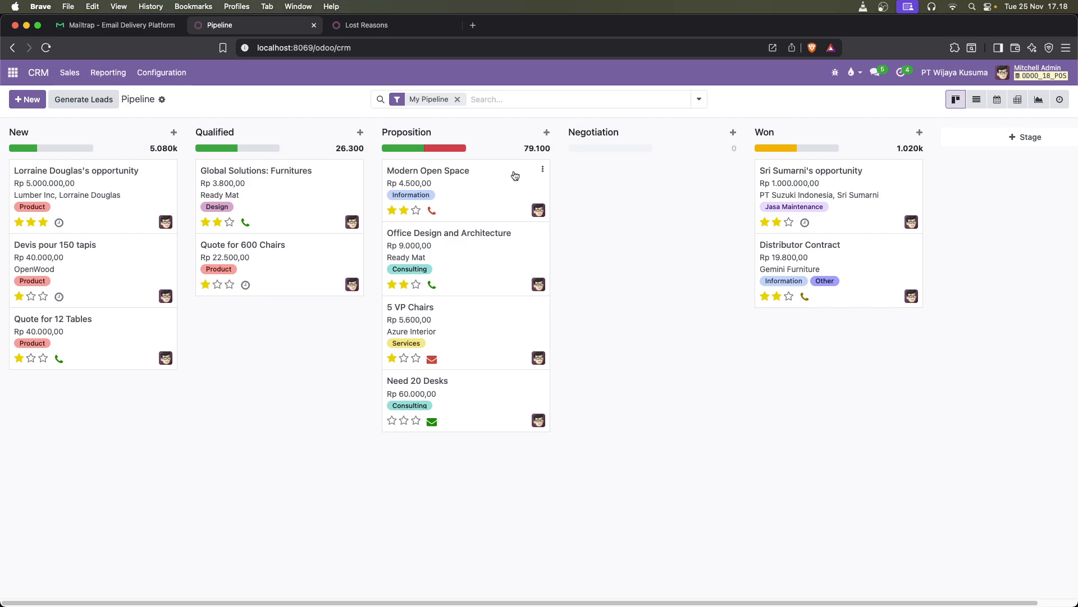
left_click_drag(458, 172, 639, 170)
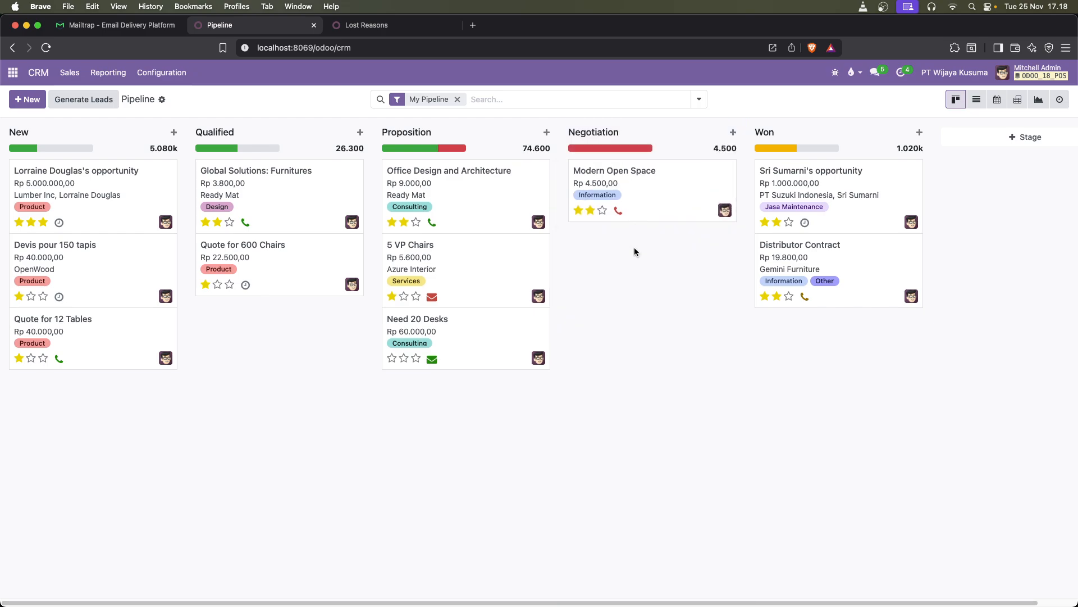
Step: Filter the pipeline board by Ongoing opportunities to review them, and remove that filter again
left_click(476, 98)
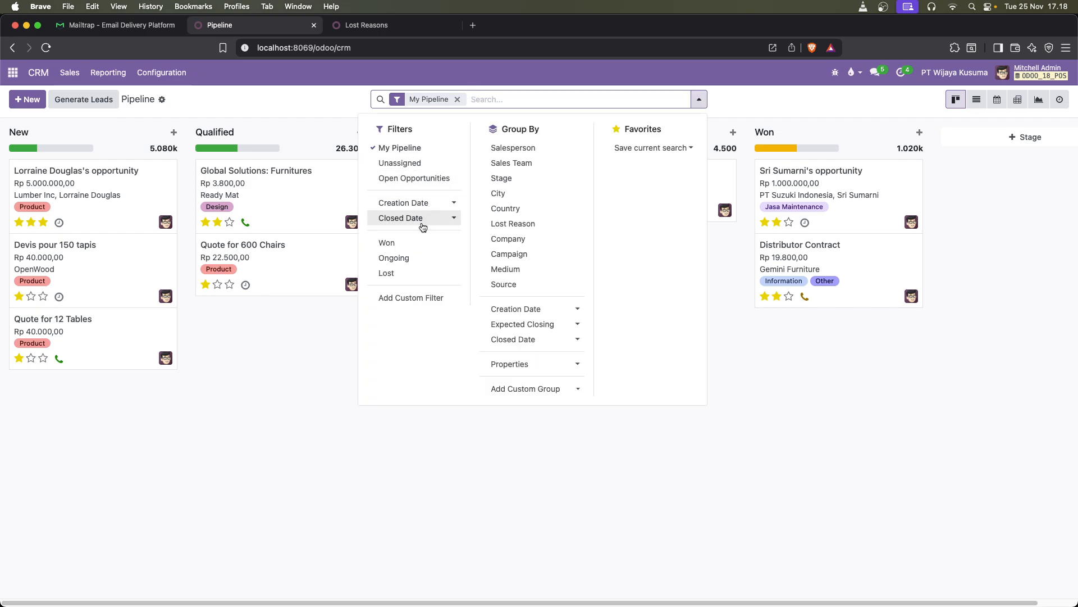
left_click(410, 258)
left_click(771, 292)
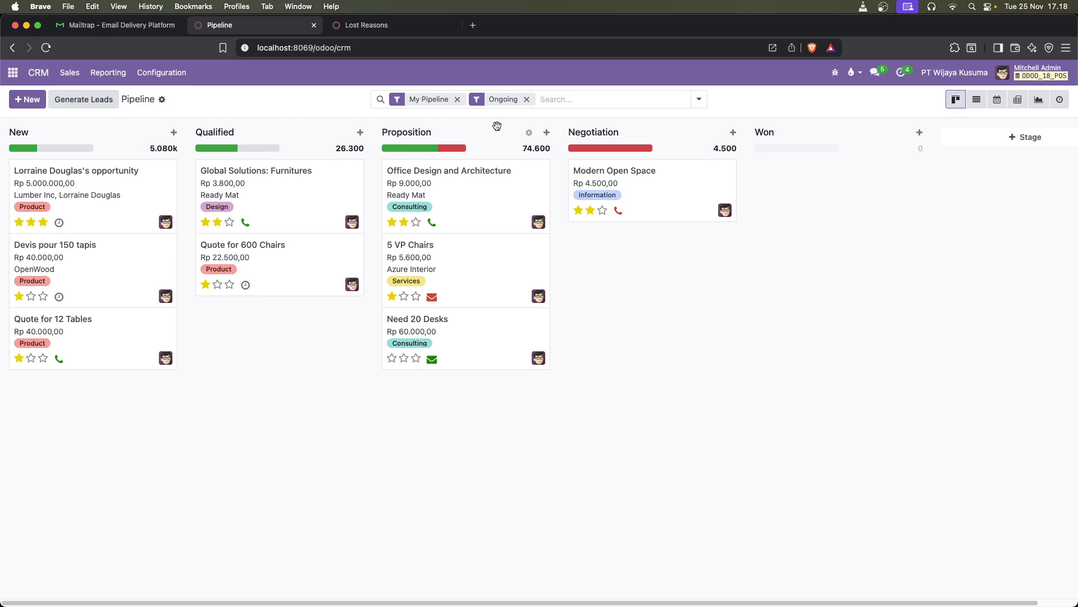
left_click(527, 99)
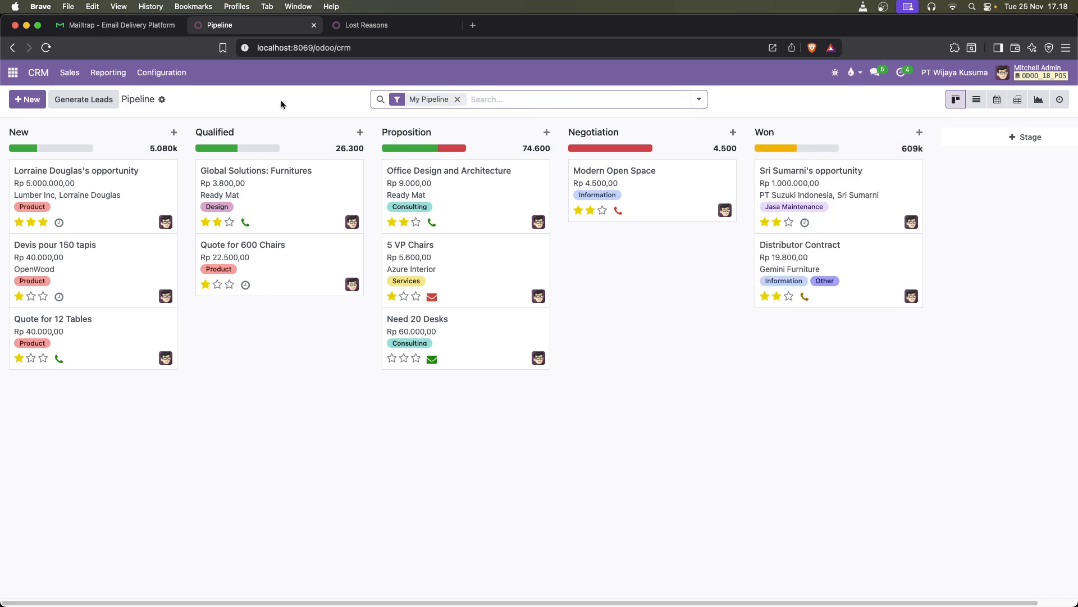
Step: Review the Negotiation stage's settings and the Is Won Stage flags in the stage configuration, and return to the My Pipeline board
left_click(168, 75)
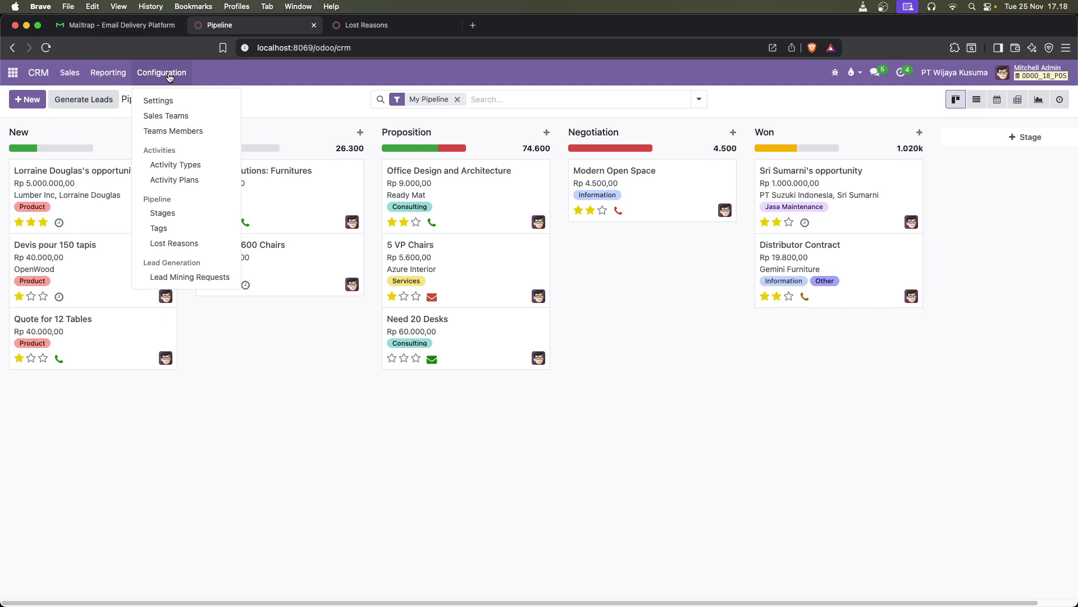
left_click(190, 216)
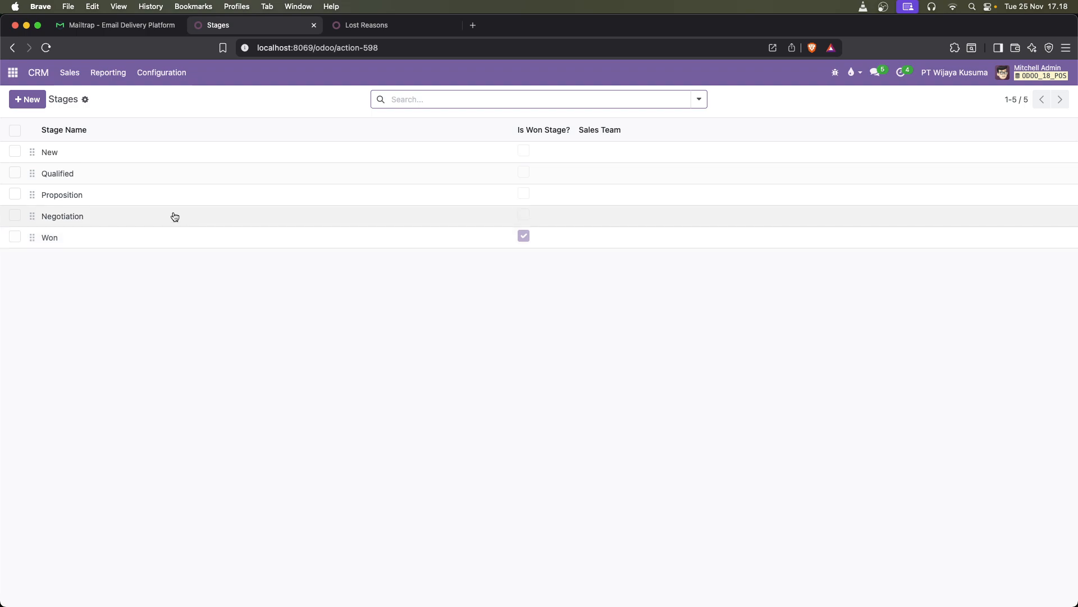
left_click(154, 216)
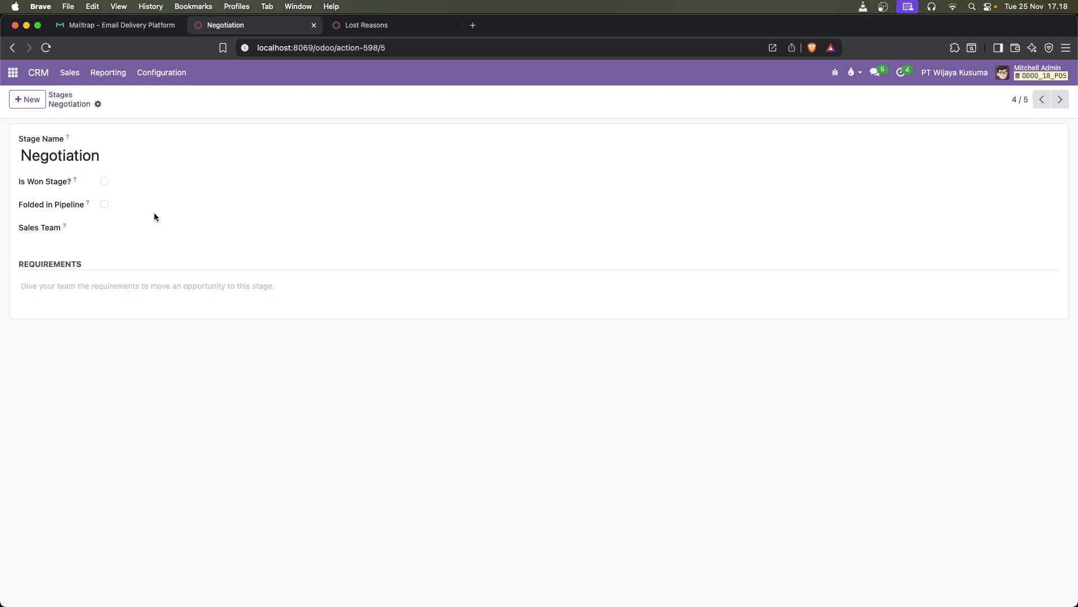
left_click(12, 48)
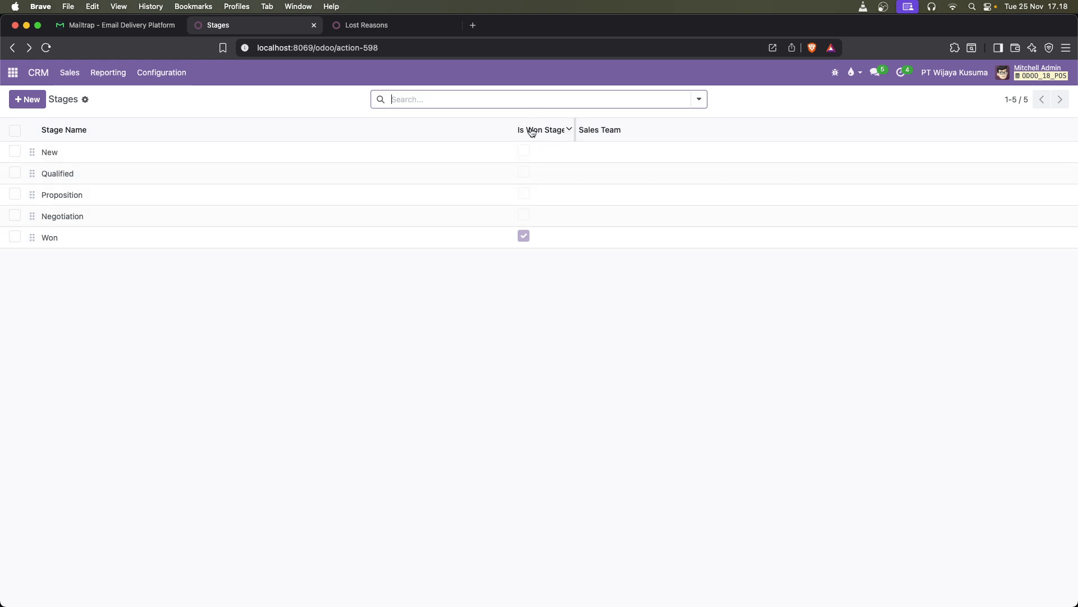
mouse_move(536, 137)
left_click(69, 72)
left_click(85, 100)
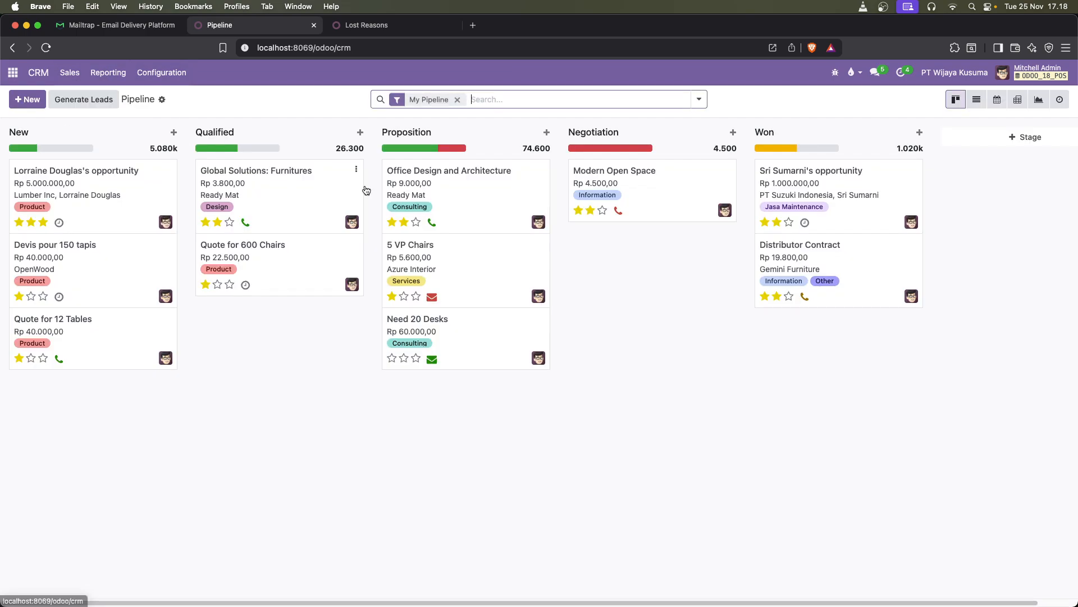